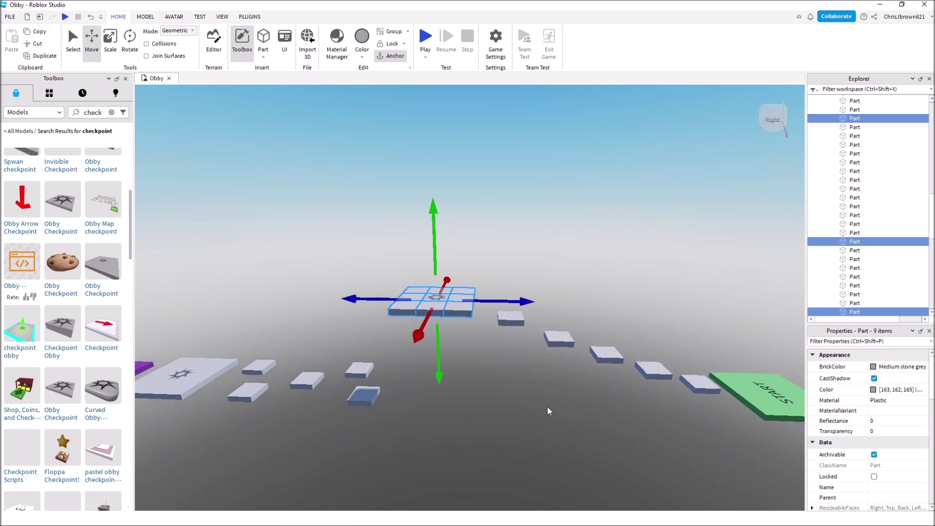
# Shift the second small platform after START to the left of the path and the third one to the right
pyautogui.moveTo(548, 406); pyautogui.dragTo(547, 406, button='right')
pyautogui.press('d')
pyautogui.press('w')
pyautogui.press('s')
pyautogui.click(495, 333)
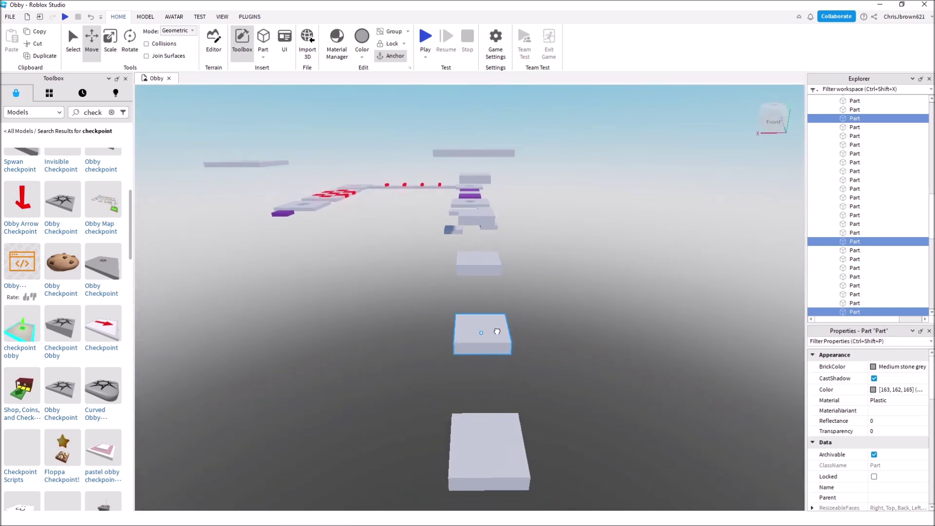
pyautogui.moveTo(444, 334); pyautogui.dragTo(430, 334)
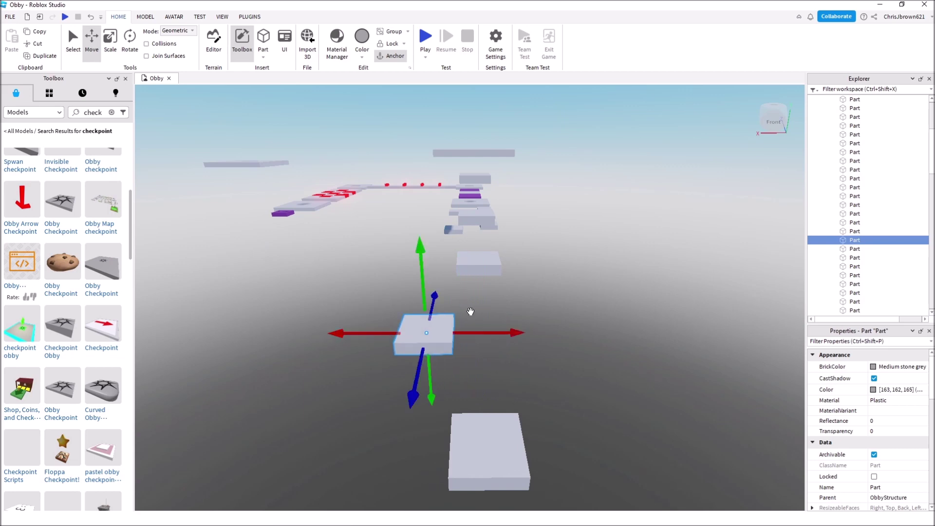
pyautogui.click(488, 262)
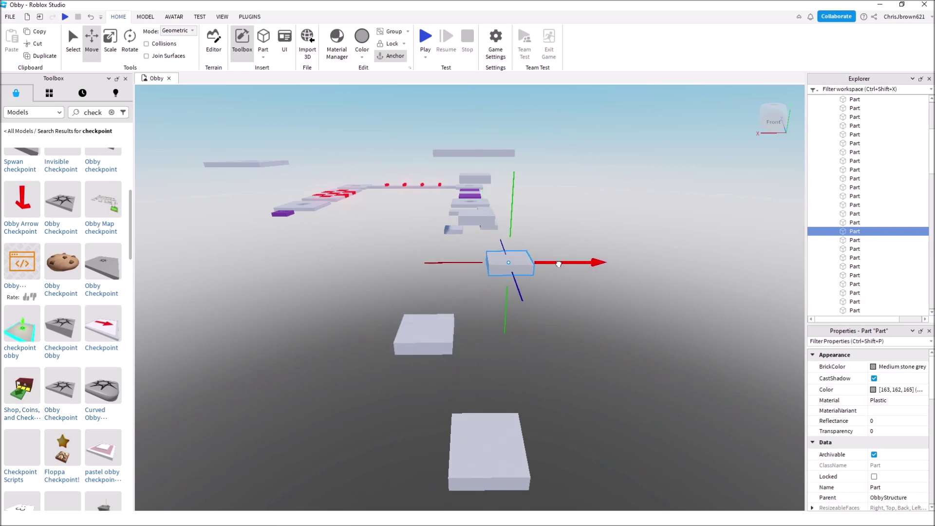
# Shift the fourth small platform after START to the left of the path
pyautogui.moveTo(564, 343); pyautogui.dragTo(564, 344, button='right')
pyautogui.press('w')
pyautogui.press('s')
pyautogui.click(489, 300)
pyautogui.moveTo(470, 295); pyautogui.dragTo(437, 291)
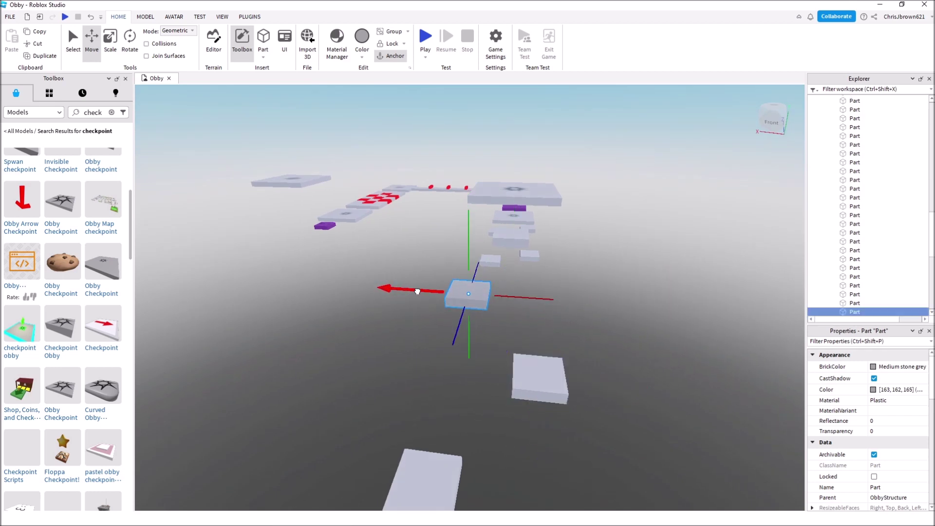
# Shift the fifth small platform, just before the raised checkpoint, to the right of the path and deselect it
pyautogui.press('w')
pyautogui.moveTo(555, 306); pyautogui.dragTo(555, 306, button='right')
pyautogui.press('s')
pyautogui.click(500, 317)
pyautogui.moveTo(560, 312); pyautogui.dragTo(603, 312)
pyautogui.press('s')
pyautogui.click(590, 400)
pyautogui.press('s')
pyautogui.moveTo(589, 400); pyautogui.dragTo(589, 400, button='right')
pyautogui.press('w')
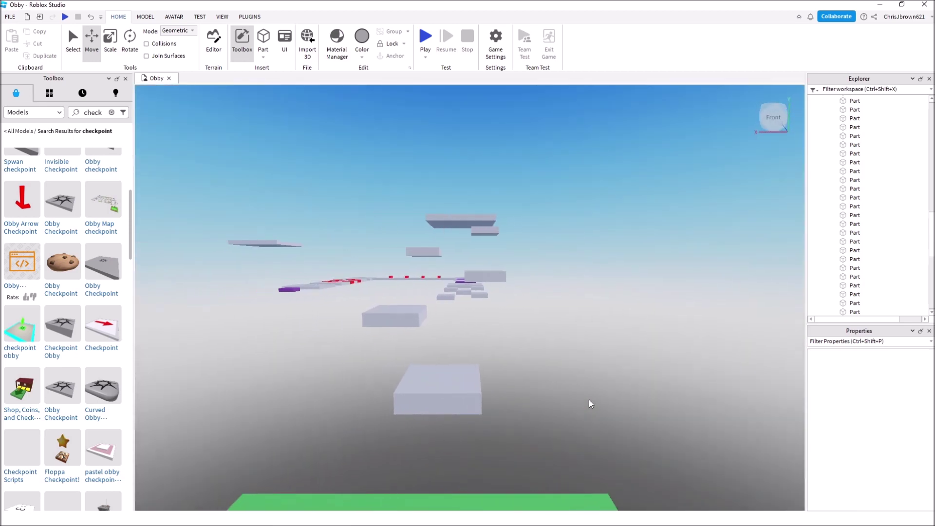
# Playtest the obby from START across the staggered platforms to the first checkpoint, and stop the test
pyautogui.click(424, 39)
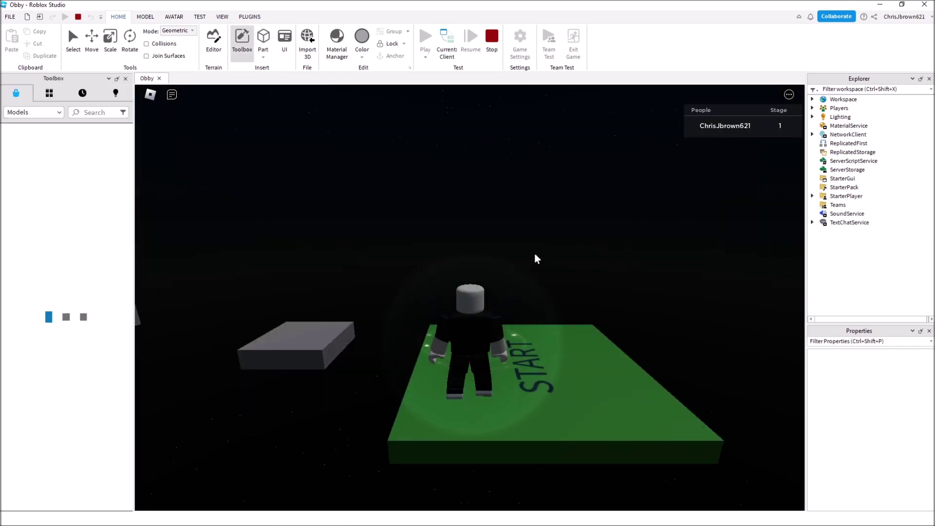
pyautogui.press('w')
pyautogui.press('space')
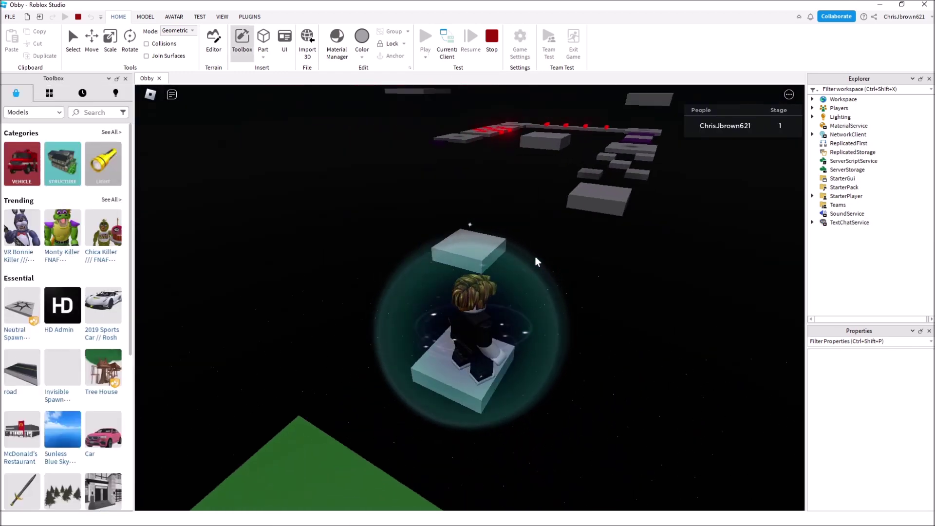
pyautogui.press('space')
pyautogui.press('w')
pyautogui.press('space')
pyautogui.press('space')
pyautogui.press('w')
pyautogui.press('space')
pyautogui.moveTo(535, 256); pyautogui.dragTo(534, 256, button='right')
pyautogui.press('space')
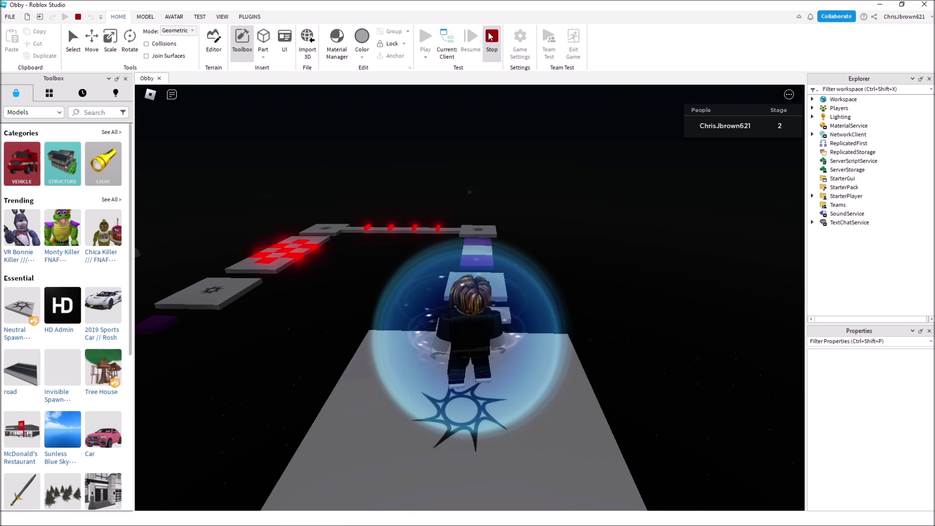
pyautogui.click(491, 36)
# Colour the first small platform after START blue from the basic colors
pyautogui.moveTo(575, 256); pyautogui.dragTo(575, 256, button='right')
pyautogui.moveTo(514, 209); pyautogui.dragTo(514, 210, button='right')
pyautogui.scroll(-5, 514, 210)
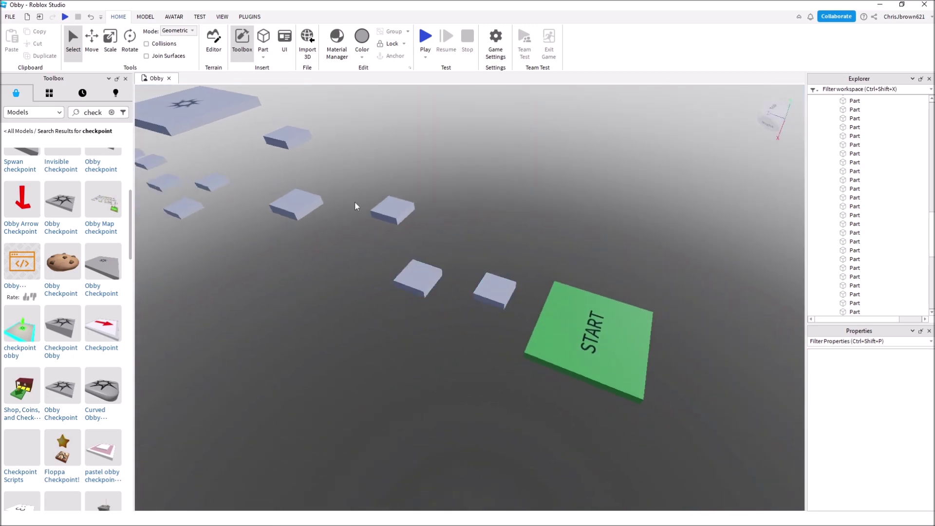
pyautogui.scroll(5, 358, 251)
pyautogui.click(464, 238)
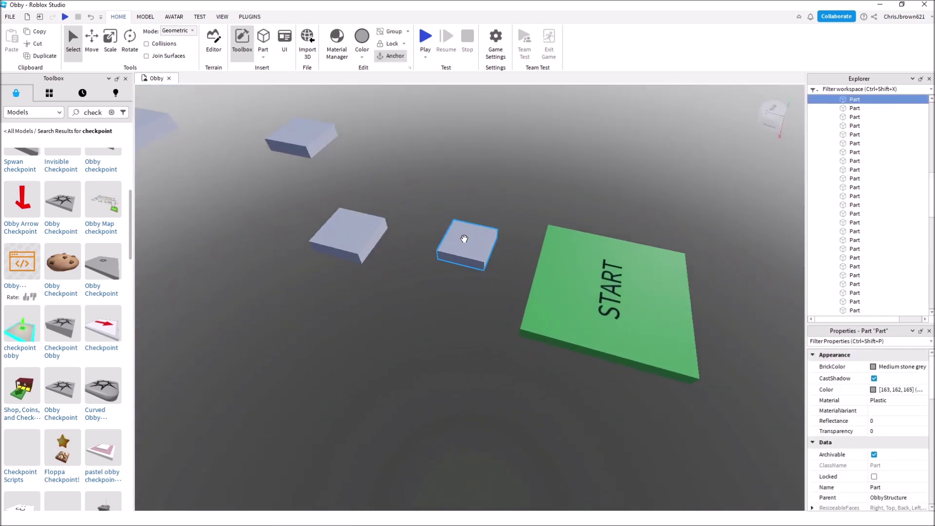
pyautogui.click(873, 390)
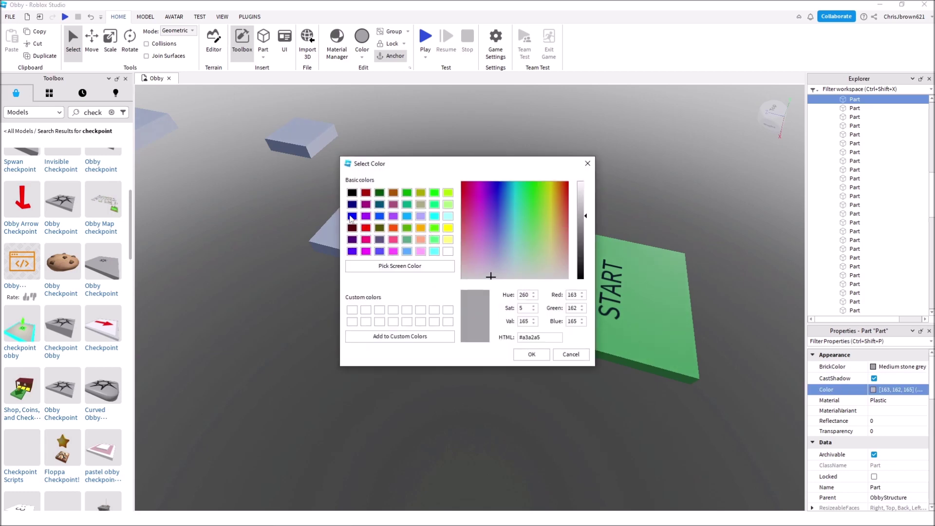
pyautogui.click(352, 216)
pyautogui.click(532, 355)
# Colour the second small platform after START yellow (255, 255, 0)
pyautogui.moveTo(516, 374); pyautogui.dragTo(482, 324, button='right')
pyautogui.click(874, 390)
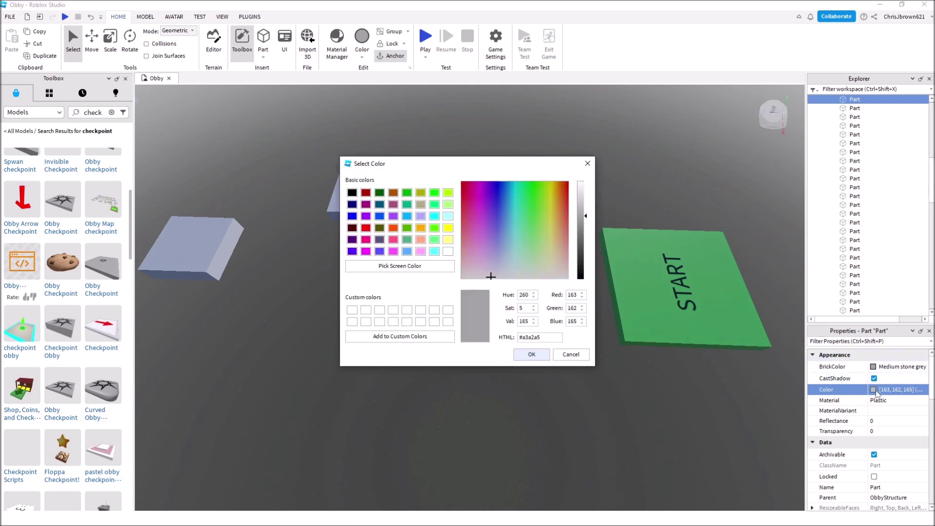
pyautogui.click(448, 228)
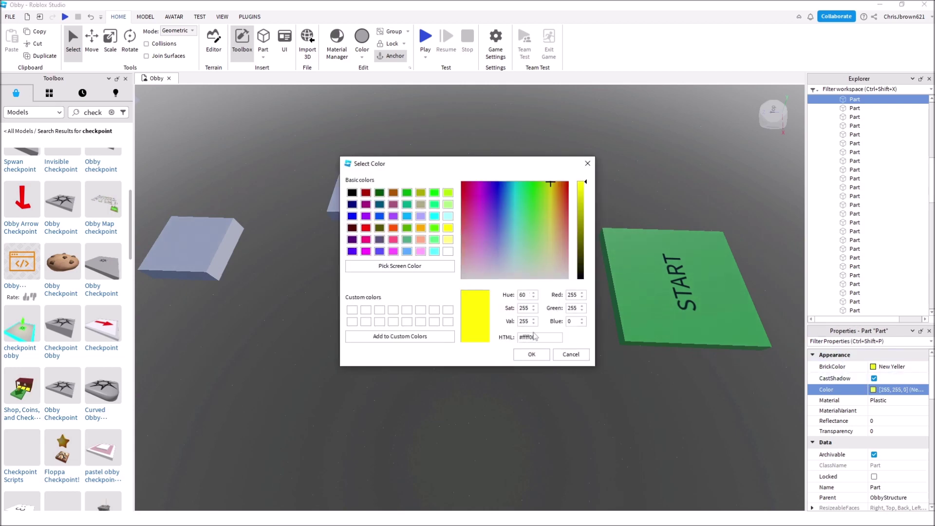
pyautogui.click(531, 354)
# Colour the third small platform after START red (255, 0, 0)
pyautogui.scroll(-5, 520, 353)
pyautogui.scroll(2, 520, 353)
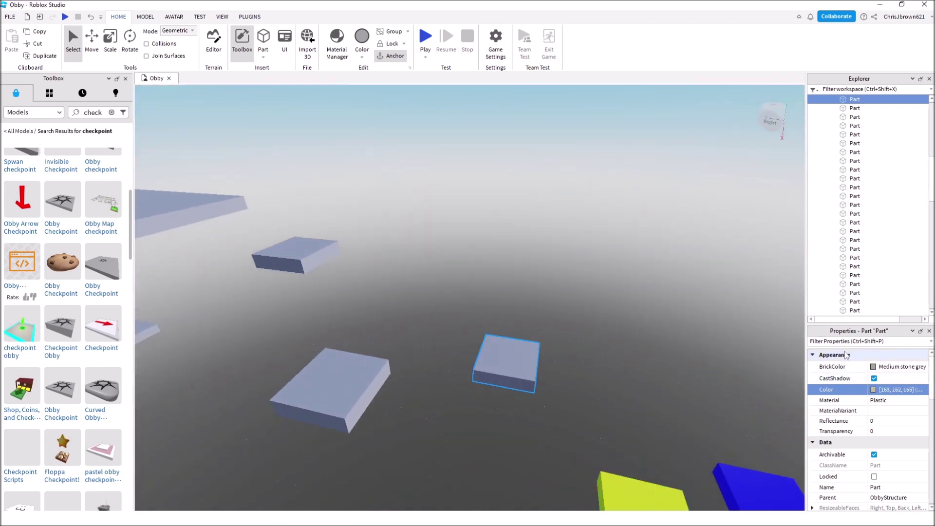
pyautogui.click(874, 390)
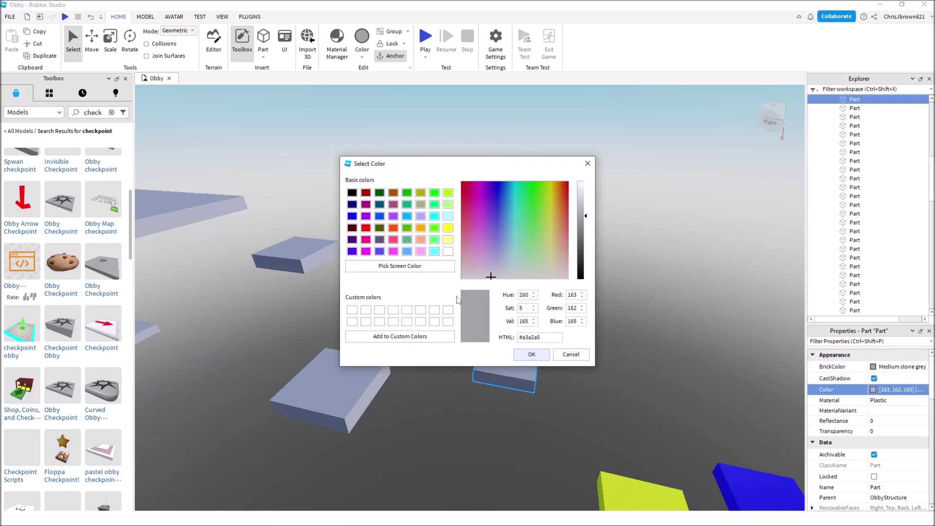
pyautogui.click(366, 228)
pyautogui.click(531, 354)
# Colour the fourth small platform after START green from the basic colors
pyautogui.scroll(-5, 521, 361)
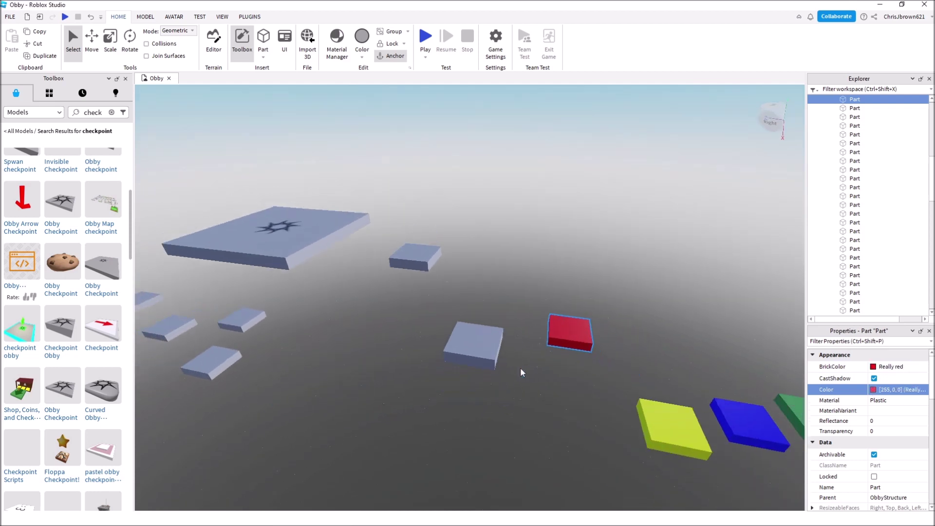
pyautogui.click(500, 346)
pyautogui.click(874, 392)
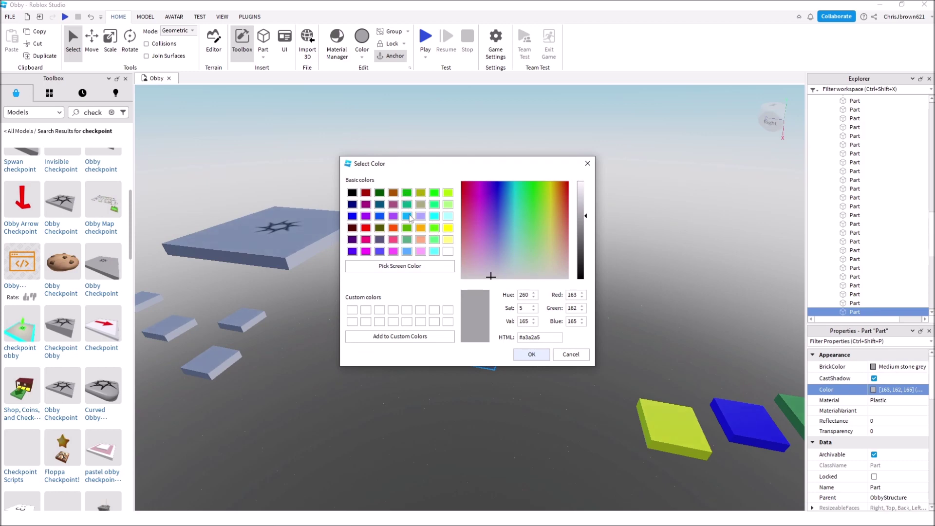
pyautogui.click(407, 194)
pyautogui.click(537, 355)
# Colour the fifth small platform, just before the raised checkpoint, purple (170, 0, 255)
pyautogui.moveTo(533, 360); pyautogui.dragTo(531, 361, button='right')
pyautogui.press('w')
pyautogui.click(464, 346)
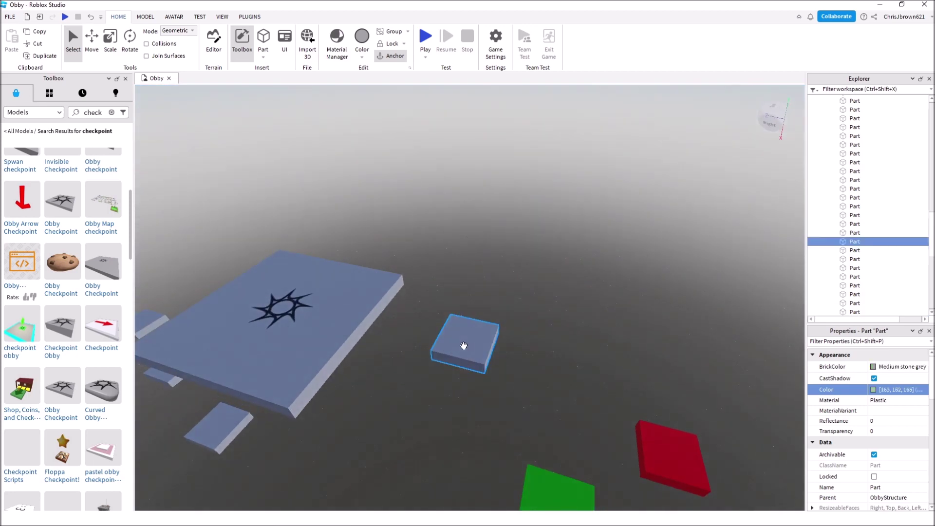
pyautogui.click(874, 391)
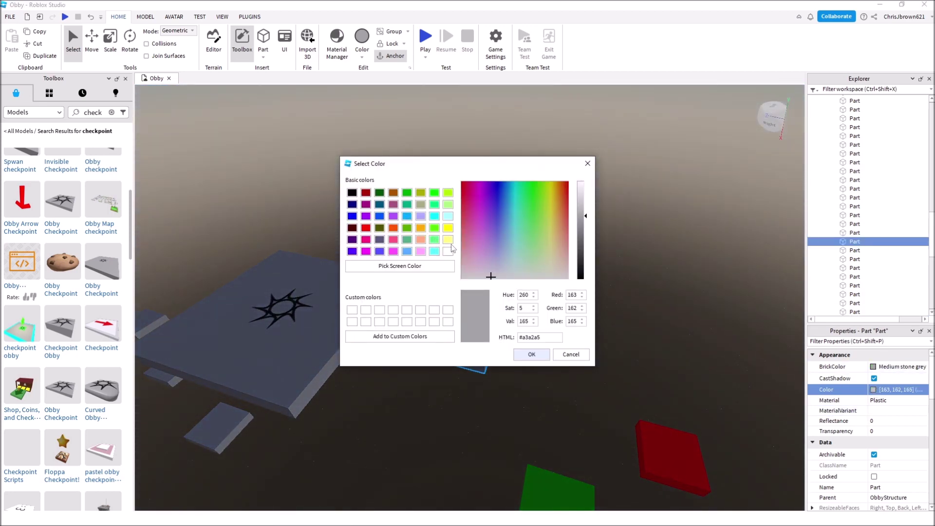
pyautogui.click(371, 215)
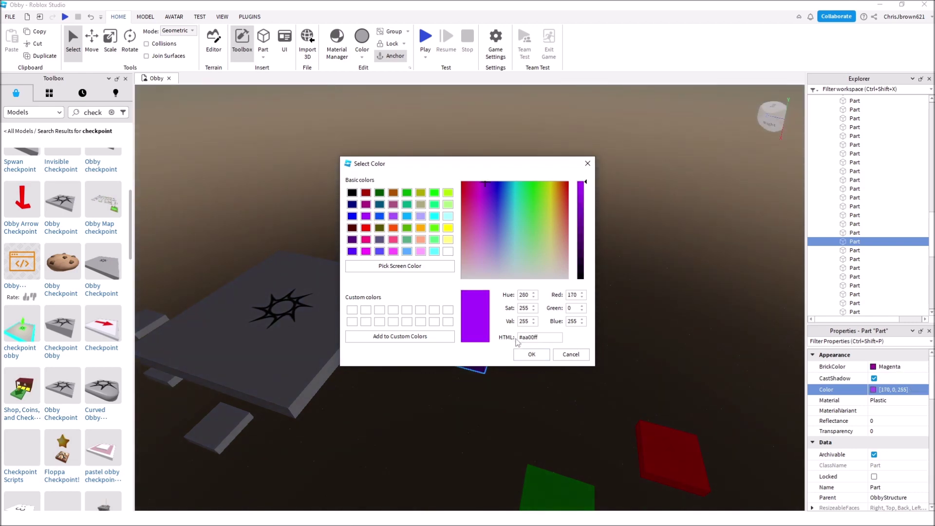
pyautogui.click(532, 354)
# Raise all five small grey platforms between the raised checkpoint and the following checkpoint together
pyautogui.moveTo(532, 354); pyautogui.dragTo(512, 352, button='right')
pyautogui.press('d')
pyautogui.press('d')
pyautogui.press('w')
pyautogui.press('w')
pyautogui.press('s')
pyautogui.press('w')
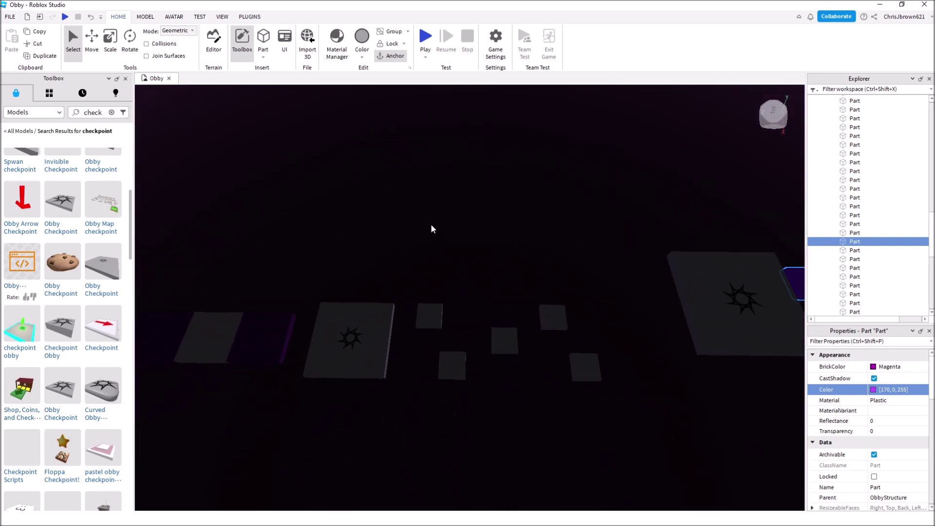
pyautogui.click(431, 229)
pyautogui.moveTo(442, 345); pyautogui.dragTo(588, 425)
pyautogui.click(412, 232)
pyautogui.moveTo(430, 328); pyautogui.dragTo(623, 435)
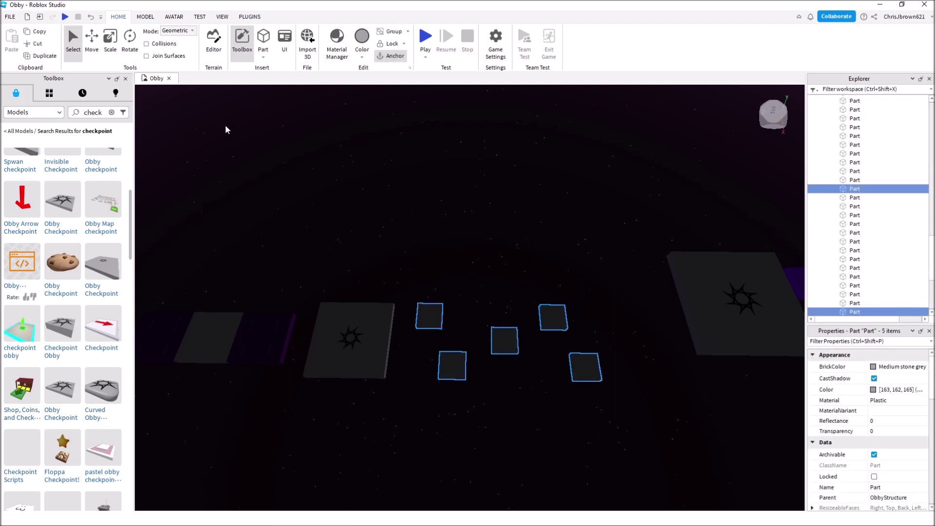
pyautogui.click(95, 46)
pyautogui.moveTo(428, 296); pyautogui.dragTo(428, 298, button='right')
pyautogui.press('w')
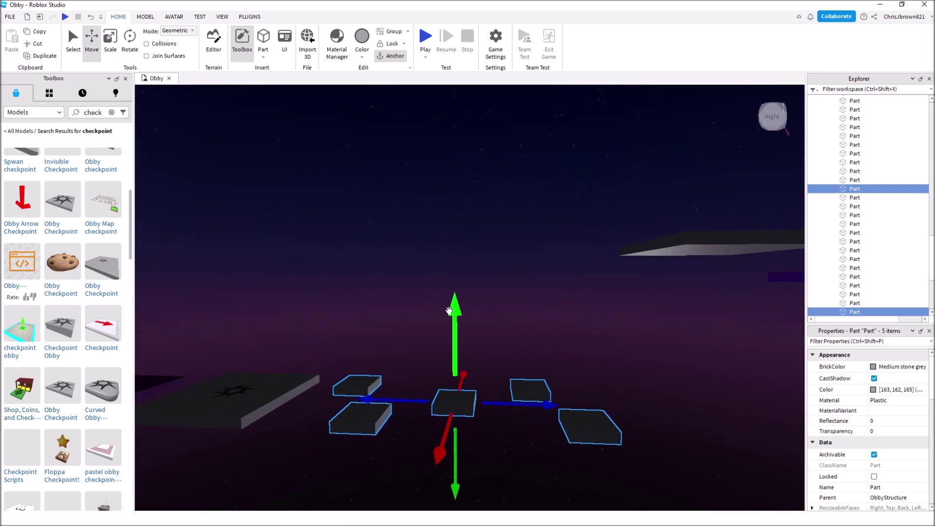
pyautogui.moveTo(454, 301); pyautogui.dragTo(469, 248)
# Lower the front platform of the pair nearest the lower checkpoint to about the checkpoint's level
pyautogui.scroll(-5, 471, 283)
pyautogui.scroll(7, 472, 286)
pyautogui.click(500, 402)
pyautogui.press('a')
pyautogui.click(435, 347)
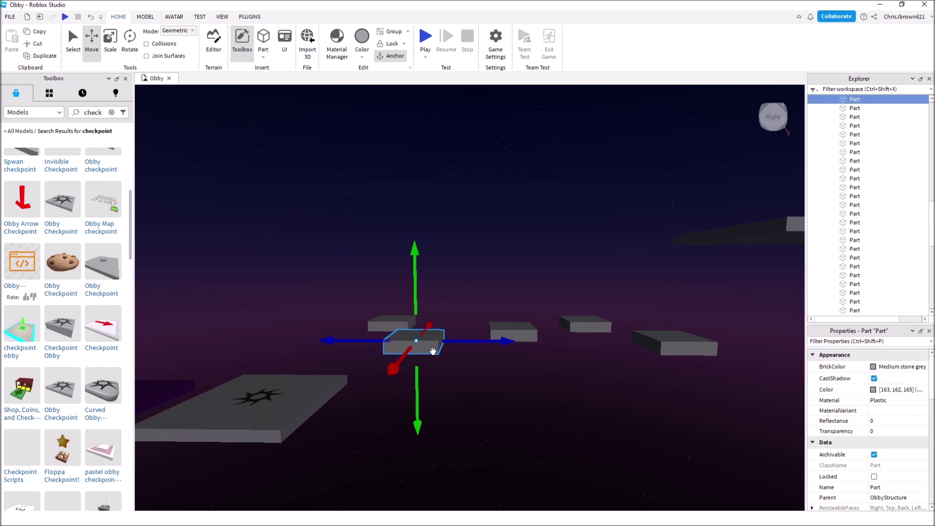
pyautogui.moveTo(416, 380); pyautogui.dragTo(468, 433)
# Lower the rear platform of the pair nearest the lower checkpoint to match its neighbour
pyautogui.press('a')
pyautogui.click(471, 330)
pyautogui.click(471, 329)
pyautogui.press('d')
pyautogui.press('a')
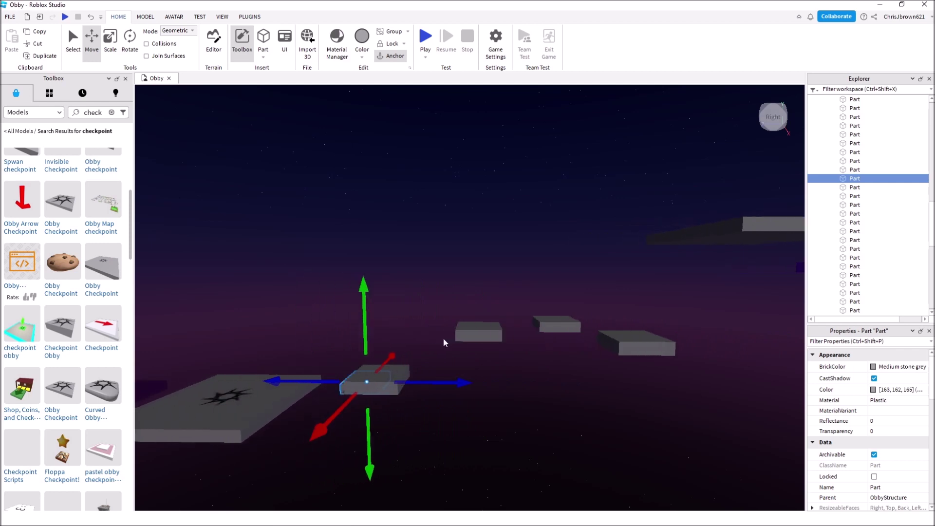
# Raise the fourth platform counted from the lower checkpoint above the middle one
pyautogui.press('d')
pyautogui.click(459, 324)
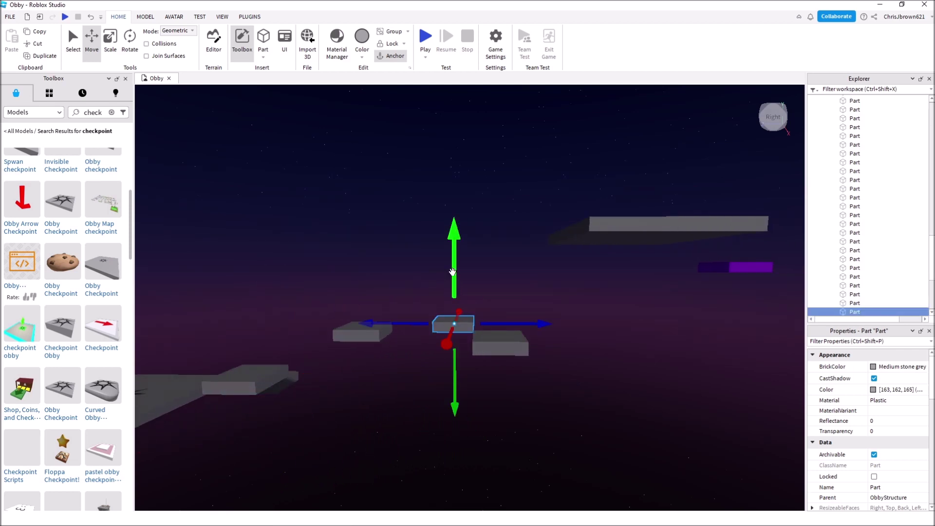
pyautogui.moveTo(452, 252); pyautogui.dragTo(452, 239)
# Raise the last platform before the upper checkpoint above the fourth one, just below the checkpoint's level
pyautogui.click(507, 345)
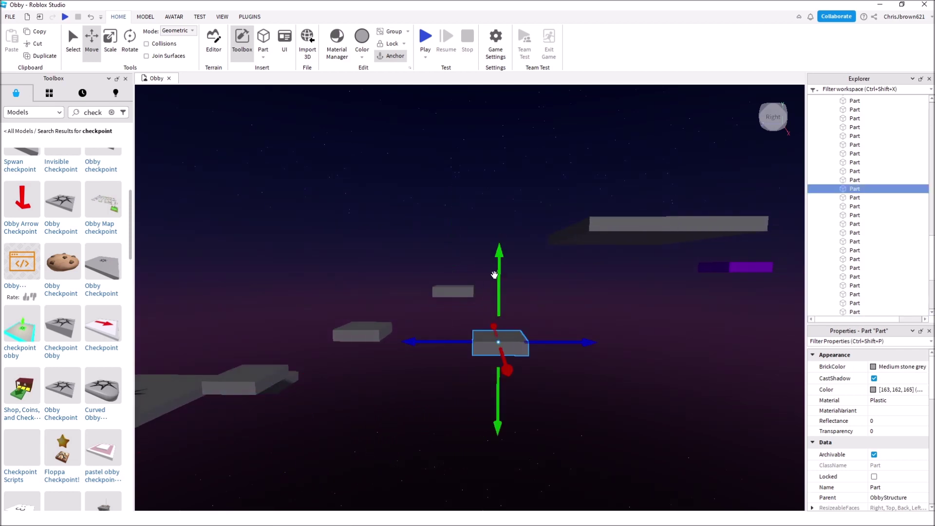
pyautogui.moveTo(495, 271); pyautogui.dragTo(511, 194)
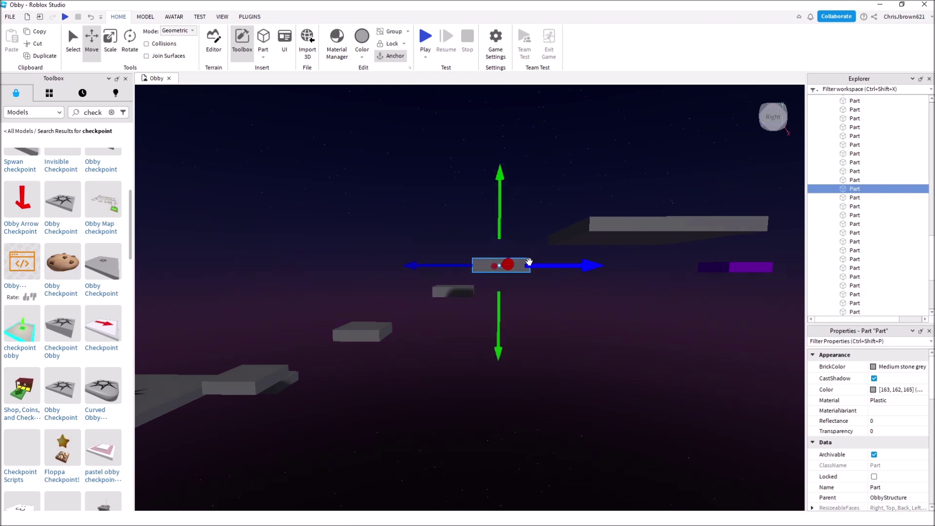
pyautogui.press('s')
pyautogui.press('d')
pyautogui.press('a')
pyautogui.press('d')
pyautogui.press('a')
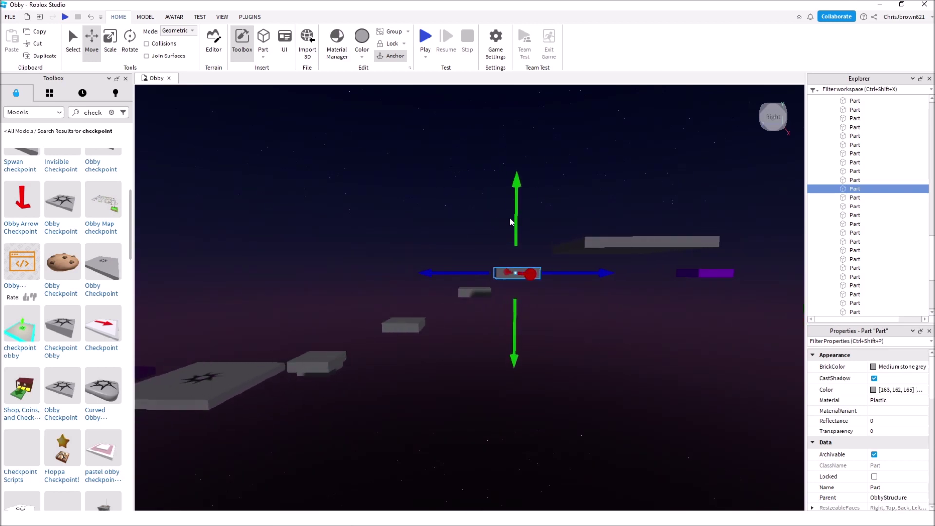
pyautogui.moveTo(517, 214); pyautogui.dragTo(517, 213)
# Raise the small platform beside the lower checkpoint slightly and deselect it
pyautogui.press('a')
pyautogui.moveTo(522, 359); pyautogui.dragTo(522, 359, button='right')
pyautogui.press('s')
pyautogui.press('w')
pyautogui.press('s')
pyautogui.press('d')
pyautogui.press('w')
pyautogui.press('w')
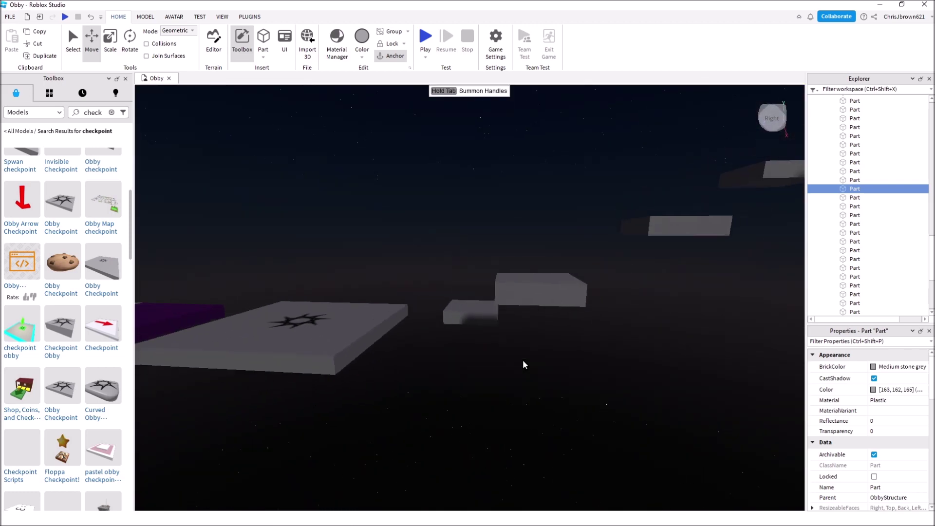
pyautogui.click(503, 318)
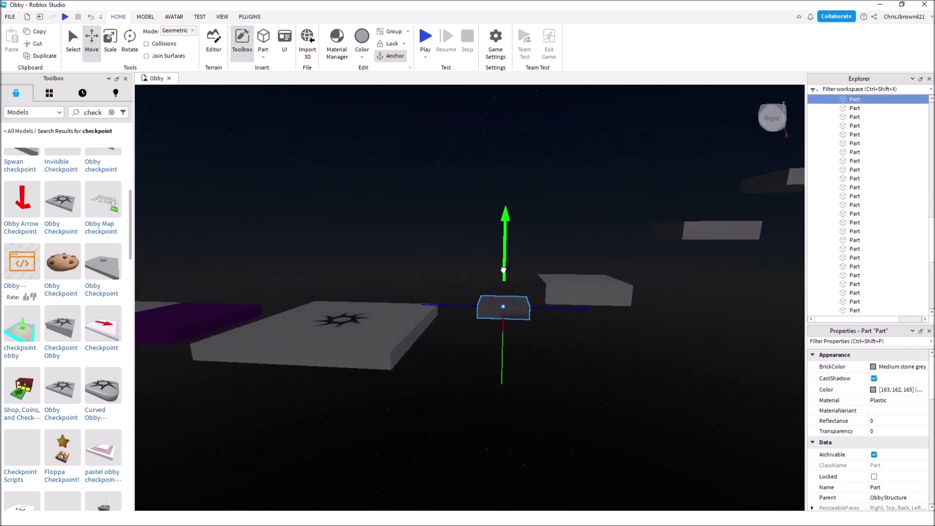
pyautogui.press('s')
pyautogui.click(545, 395)
# Colour the grey platform nearest the upper checkpoint orange (255, 170, 0)
pyautogui.moveTo(544, 395); pyautogui.dragTo(544, 394, button='right')
pyautogui.click(434, 269)
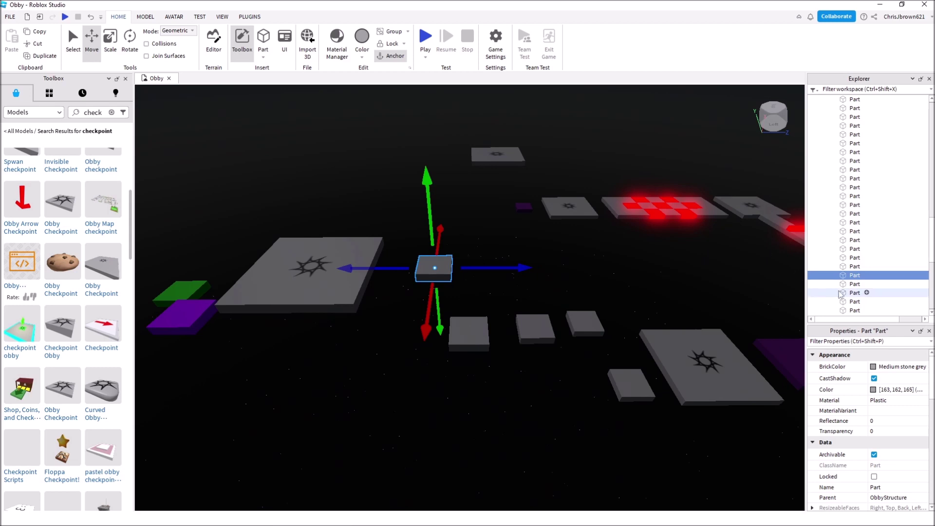
pyautogui.click(877, 391)
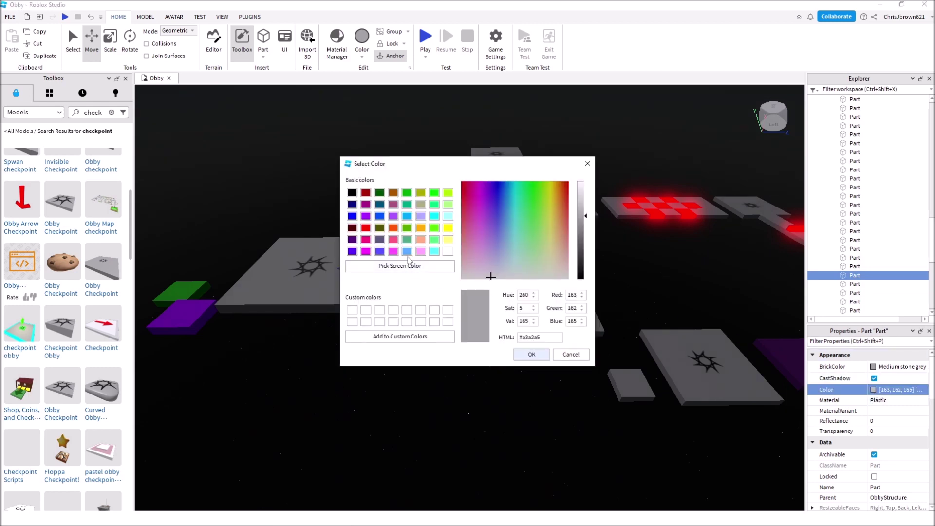
pyautogui.click(422, 229)
pyautogui.click(531, 354)
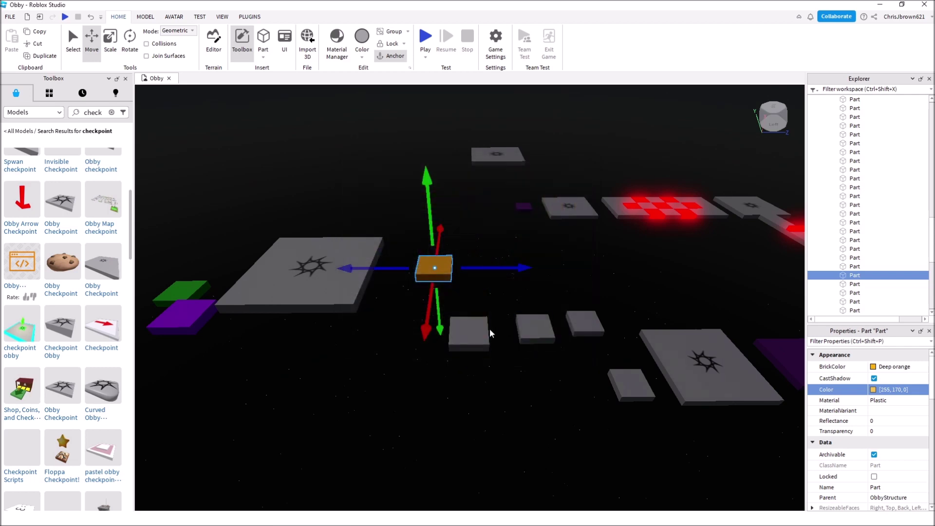
# Colour the grey platform next to the orange one magenta (170, 0, 127)
pyautogui.click(470, 333)
pyautogui.click(875, 390)
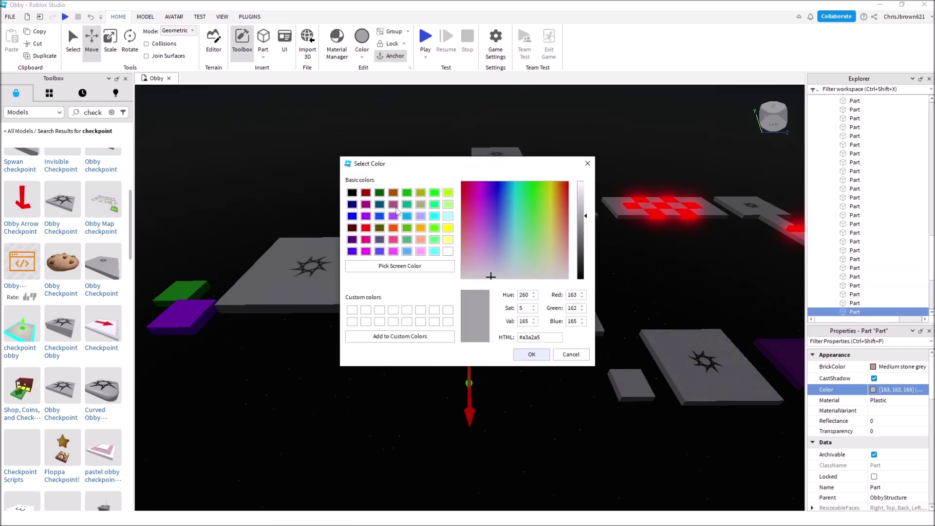
pyautogui.click(364, 206)
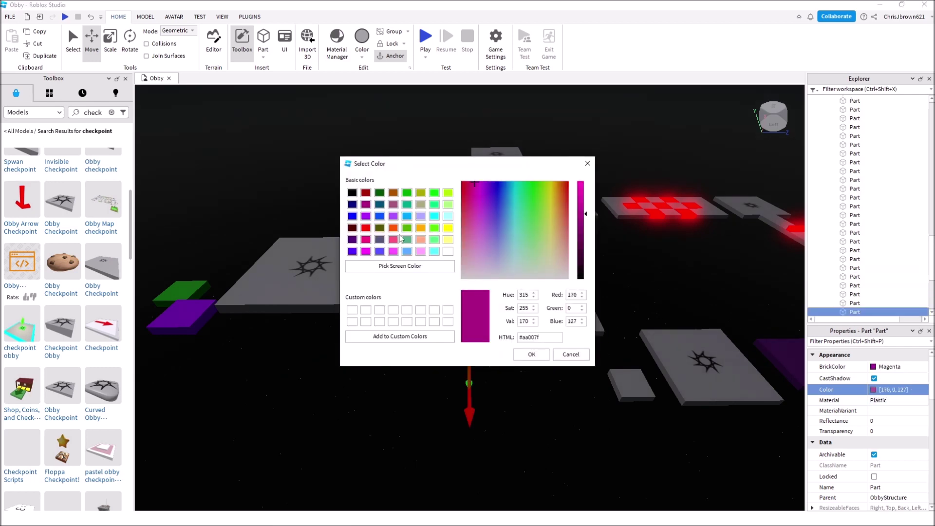
pyautogui.click(532, 353)
# Colour the middle platform next to the magenta one light cyan (85, 255, 255)
pyautogui.click(524, 324)
pyautogui.press('d')
pyautogui.press('d')
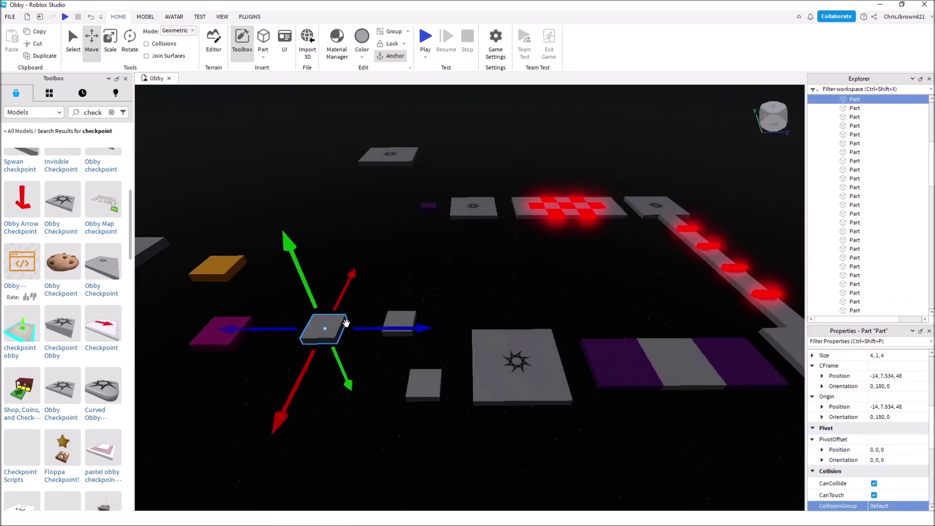
pyautogui.press('a')
pyautogui.scroll(-5, 856, 386)
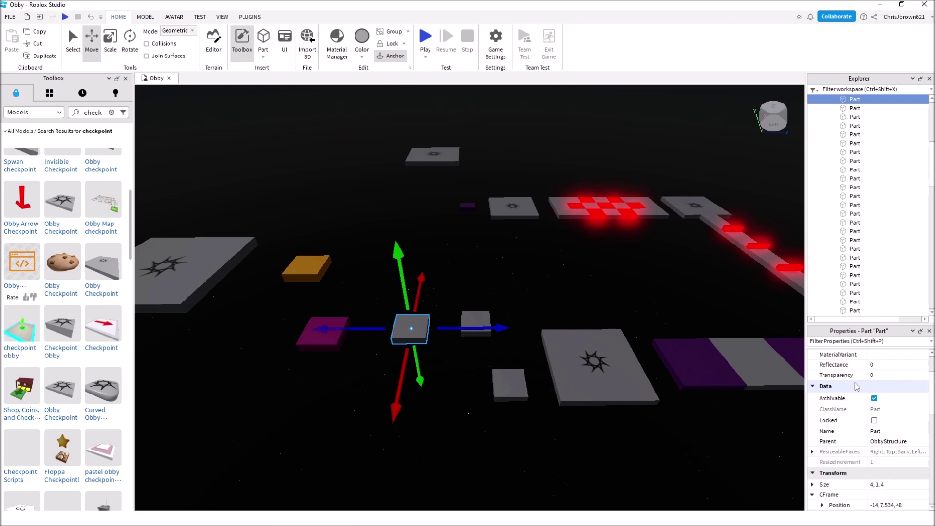
pyautogui.scroll(2, 857, 386)
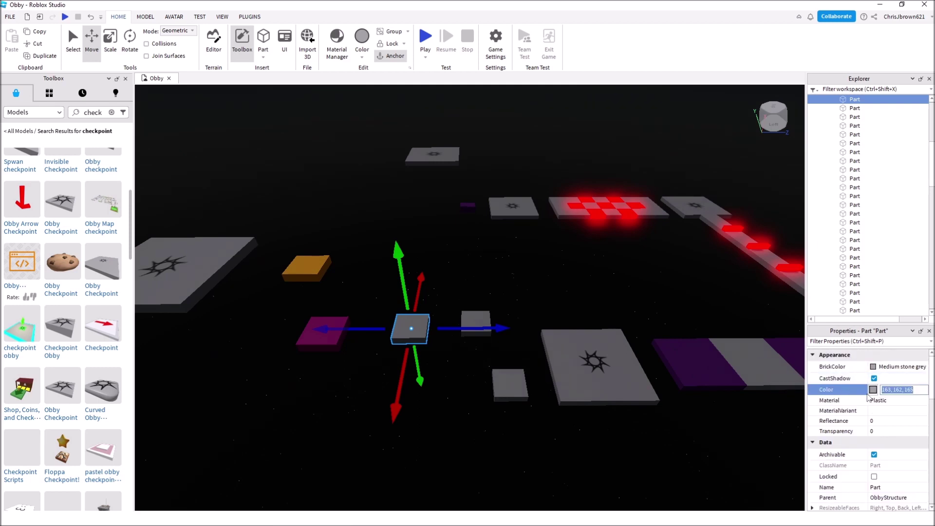
pyautogui.click(872, 390)
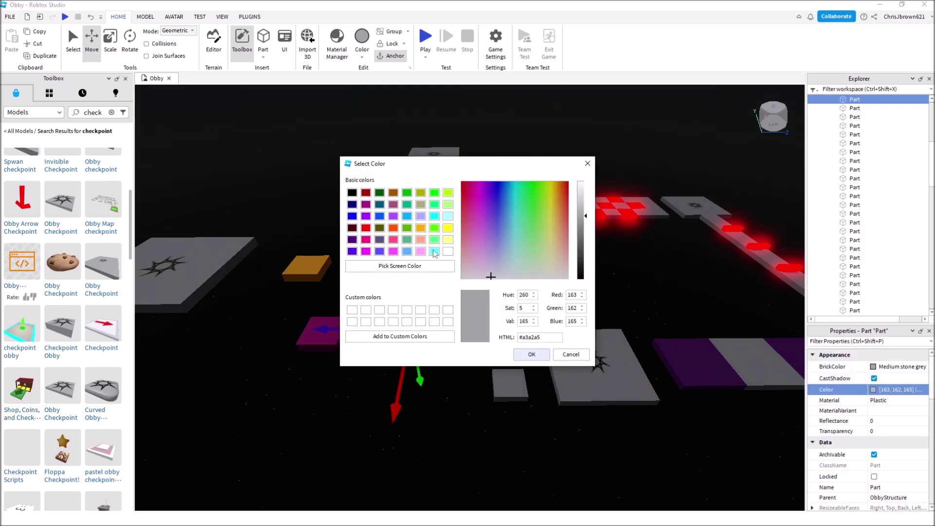
pyautogui.click(539, 354)
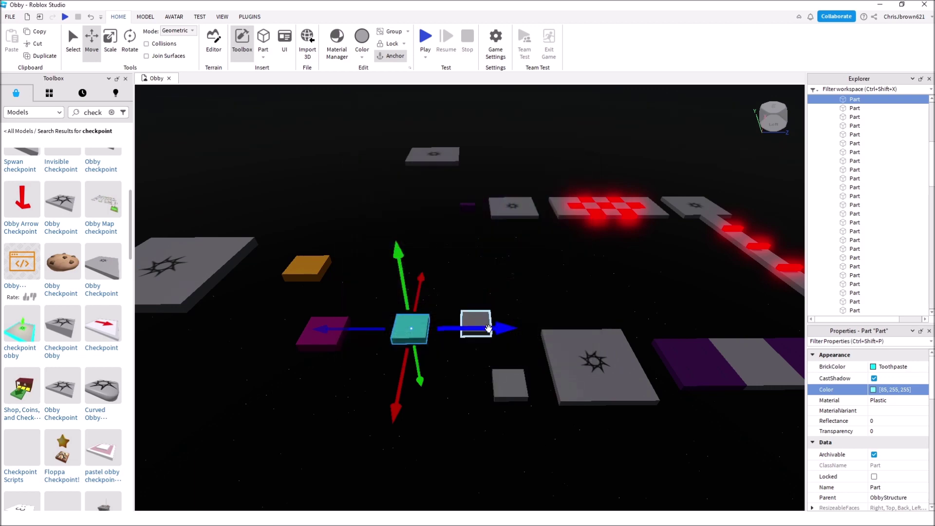
# Colour the grey platform next to the cyan one pink (255, 85, 255)
pyautogui.click(474, 321)
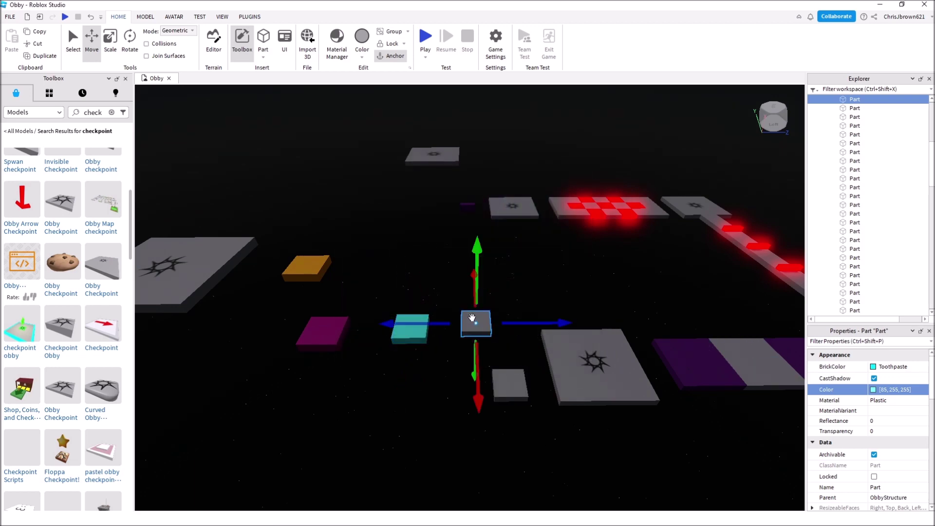
pyautogui.click(879, 394)
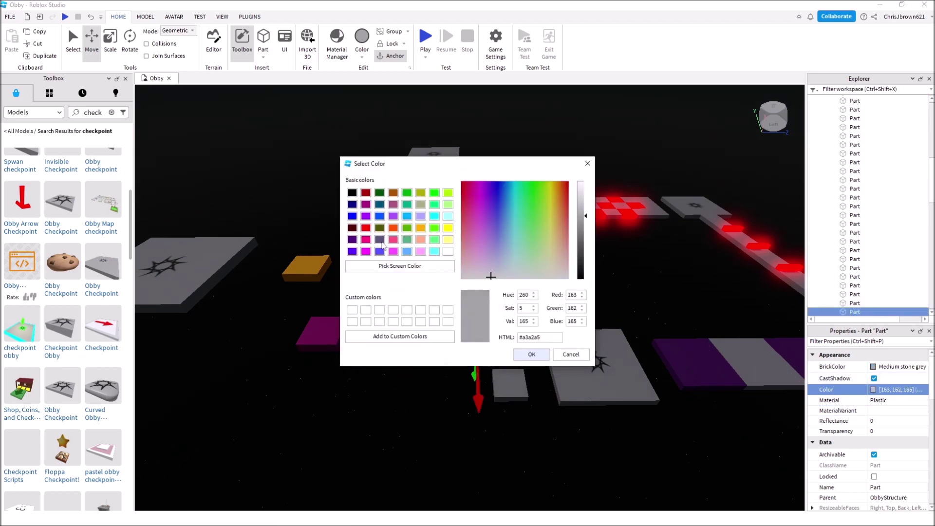
pyautogui.click(393, 252)
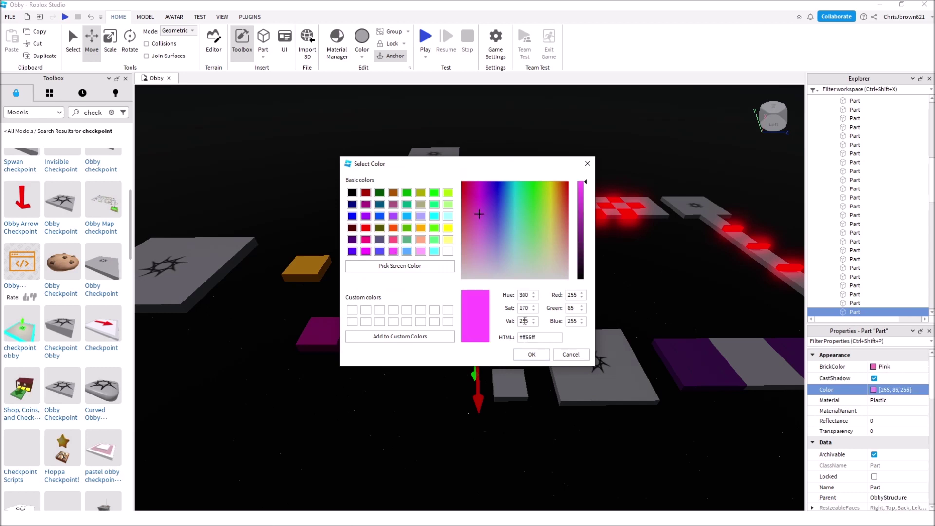
pyautogui.click(532, 354)
# Colour the grey platform nearest the lower checkpoint lime (170, 255, 0)
pyautogui.click(507, 385)
pyautogui.click(877, 390)
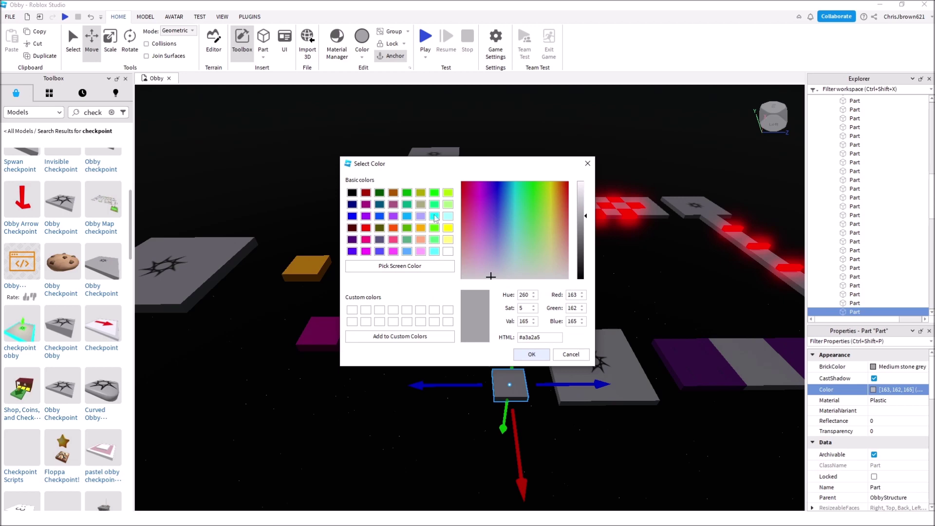
pyautogui.click(448, 194)
pyautogui.click(539, 358)
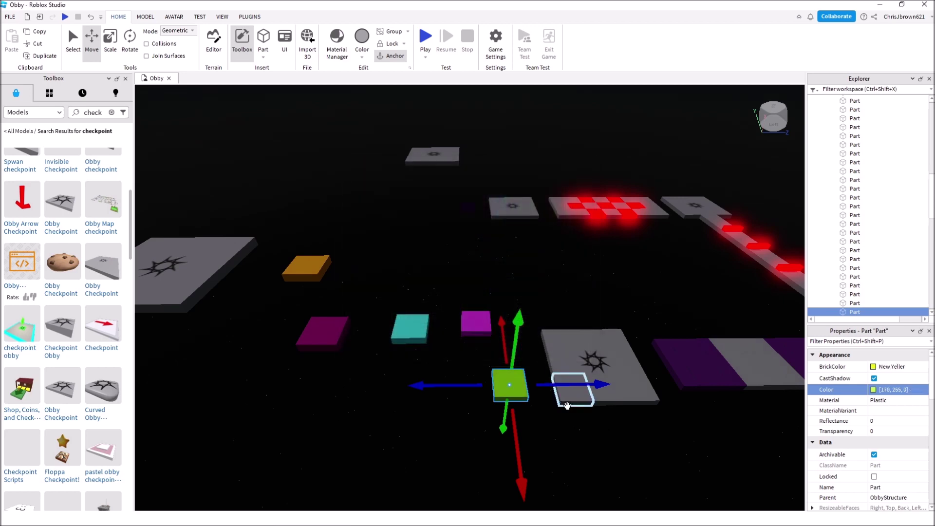
# Examine the layout of the whole course, from the coloured platforms to the conveyor, the red kill-brick walkway and the checkered section
pyautogui.scroll(-3, 572, 413)
pyautogui.moveTo(572, 413); pyautogui.dragTo(573, 422, button='right')
pyautogui.press('a')
pyautogui.click(573, 424)
pyautogui.press('w')
pyautogui.press('d')
pyautogui.press('d')
pyautogui.press('w')
pyautogui.press('w')
pyautogui.press('d')
pyautogui.press('s')
pyautogui.press('a')
pyautogui.press('w')
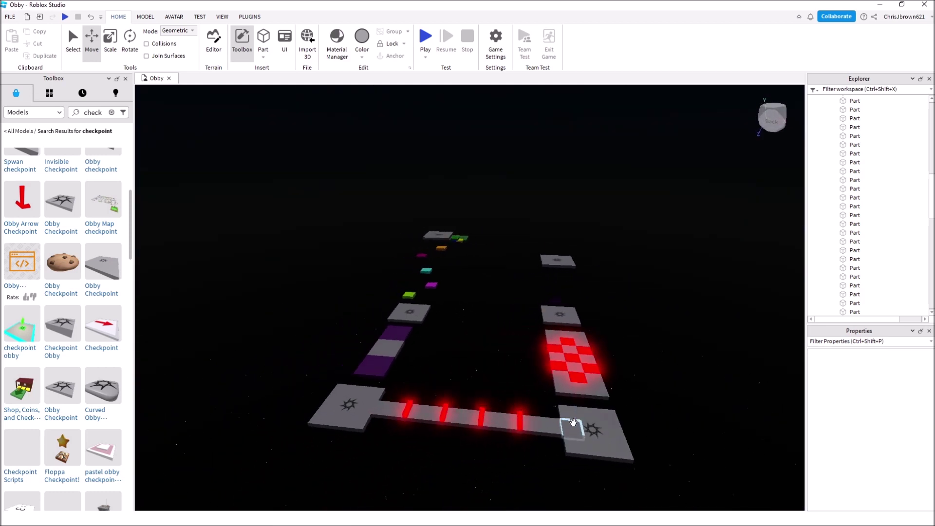
pyautogui.press('w')
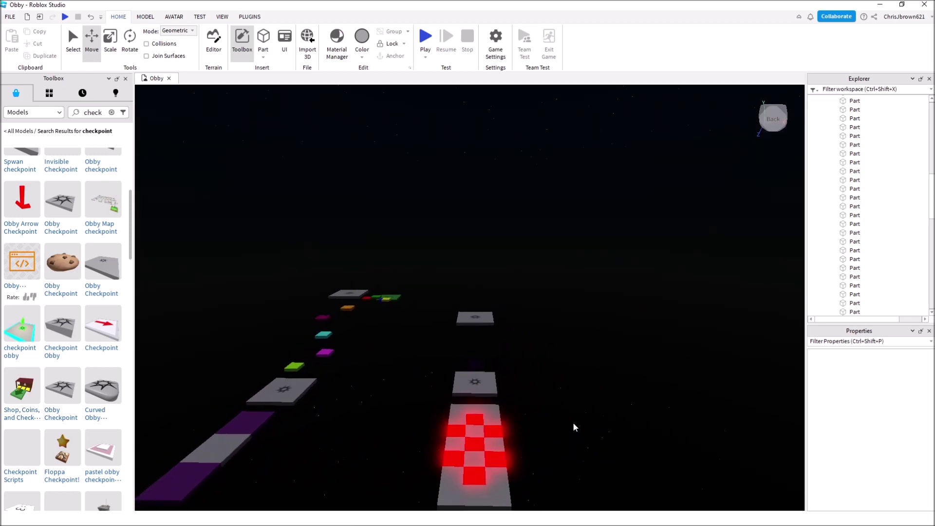
pyautogui.moveTo(574, 423); pyautogui.dragTo(573, 423, button='right')
pyautogui.scroll(-5, 573, 422)
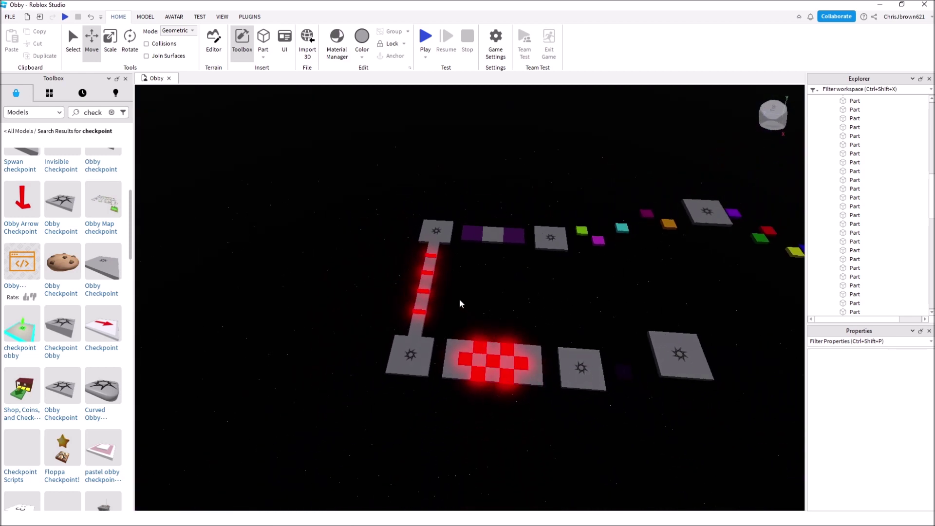
# Move the checkered kill-brick section together with the checkpoints and small platform beyond it farther away from the conveyor side
pyautogui.moveTo(457, 305); pyautogui.dragTo(732, 460)
pyautogui.click(483, 277)
pyautogui.moveTo(484, 277); pyautogui.dragTo(484, 276, button='right')
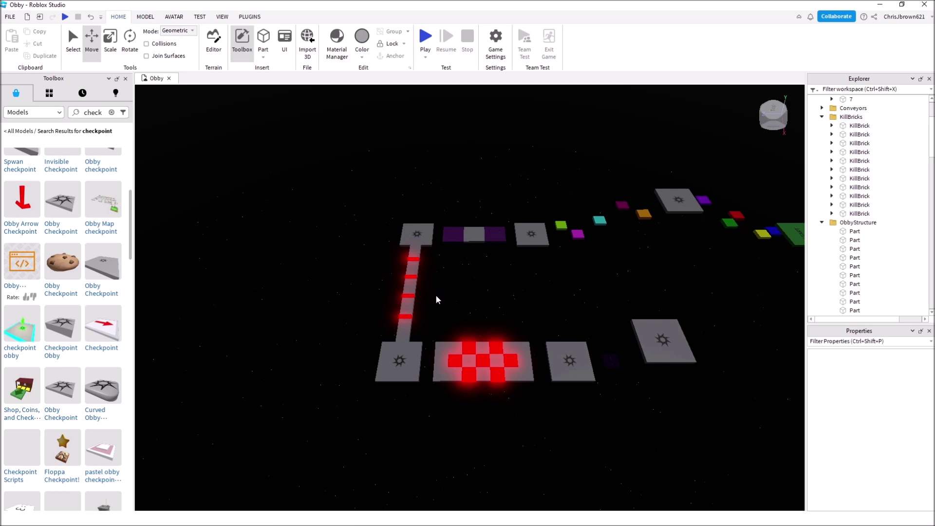
pyautogui.moveTo(468, 378); pyautogui.dragTo(701, 442)
pyautogui.moveTo(666, 428); pyautogui.dragTo(557, 430, button='right')
pyautogui.scroll(-5, 545, 419)
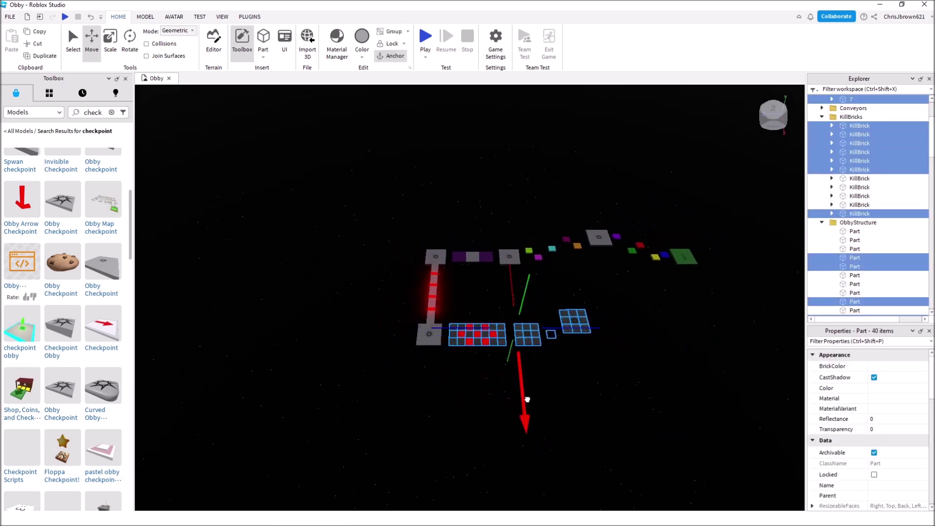
pyautogui.moveTo(527, 446); pyautogui.dragTo(521, 469)
pyautogui.moveTo(521, 354); pyautogui.dragTo(518, 382)
# Move the red kill-brick walkway with its two end checkpoints outward to line up with the relocated checkered section, and deselect it
pyautogui.press('a')
pyautogui.press('w')
pyautogui.moveTo(475, 229); pyautogui.dragTo(476, 232, button='right')
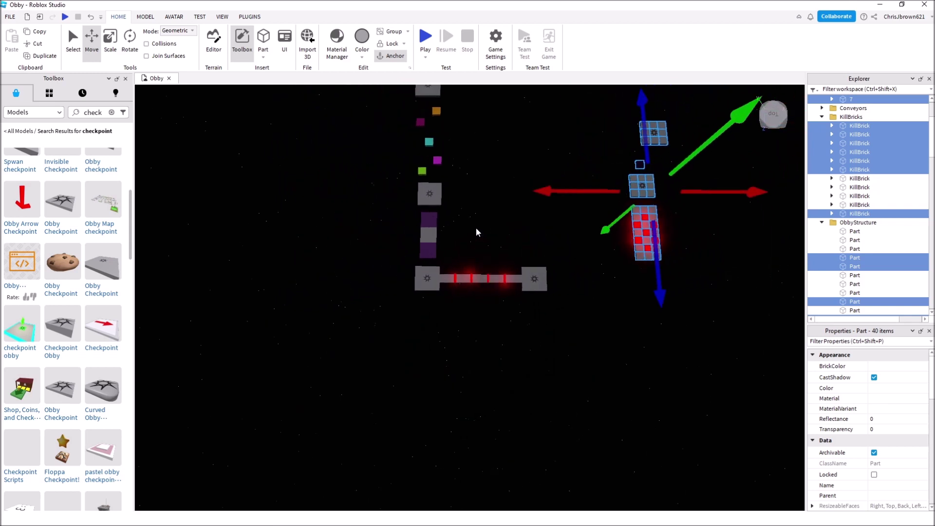
pyautogui.moveTo(381, 263); pyautogui.dragTo(589, 326)
pyautogui.moveTo(585, 285); pyautogui.dragTo(687, 298)
pyautogui.click(673, 336)
# Examine the purple and grey conveyor strip and its neighbouring checkpoint up close
pyautogui.moveTo(650, 385); pyautogui.dragTo(651, 386, button='right')
pyautogui.press('w')
pyautogui.press('a')
pyautogui.press('w')
pyautogui.press('w')
pyautogui.press('s')
pyautogui.press('w')
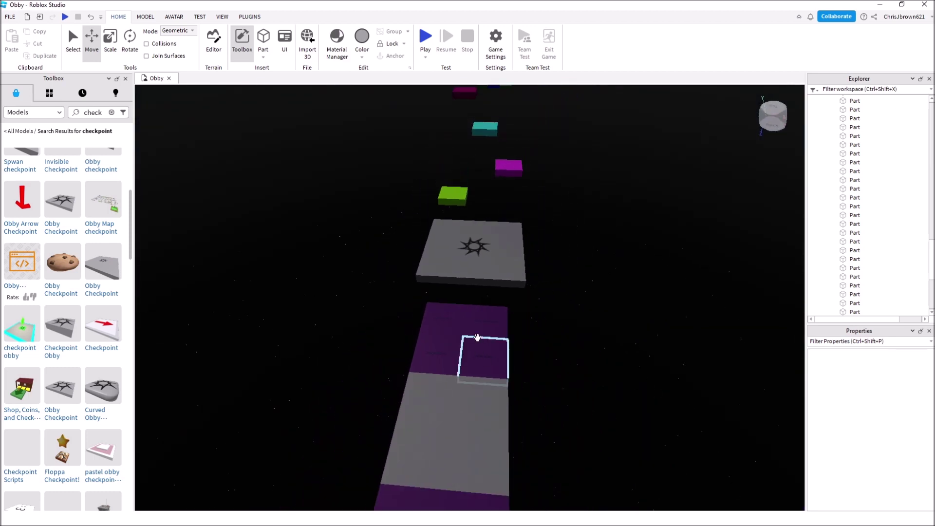
pyautogui.press('w')
pyautogui.moveTo(393, 296); pyautogui.dragTo(394, 297, button='right')
pyautogui.press('d')
pyautogui.scroll(-4, 393, 296)
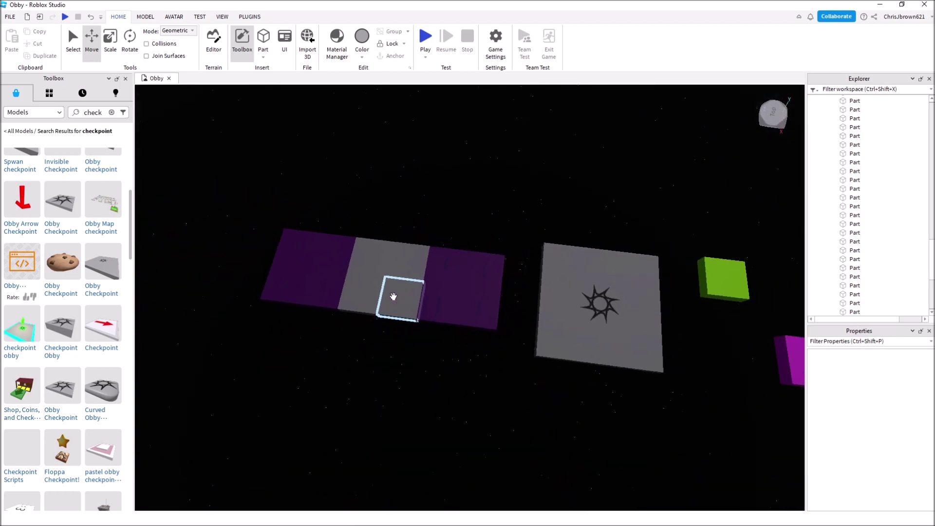
pyautogui.click(458, 314)
pyautogui.click(435, 213)
pyautogui.press('a')
pyautogui.moveTo(436, 213); pyautogui.dragTo(436, 212, button='right')
# Try to scale up only the purple conveyor square nearest the checkpoint, and undo the scaling
pyautogui.moveTo(492, 267); pyautogui.dragTo(563, 355)
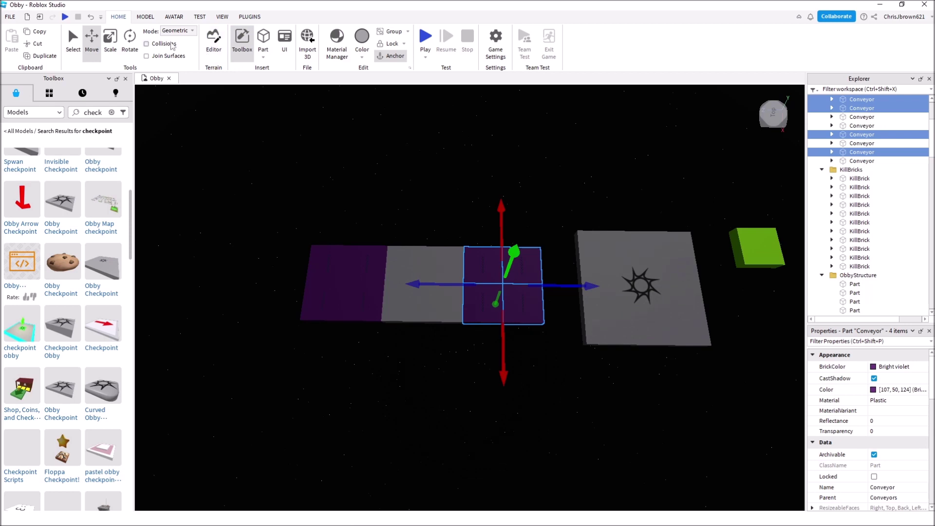
pyautogui.click(110, 43)
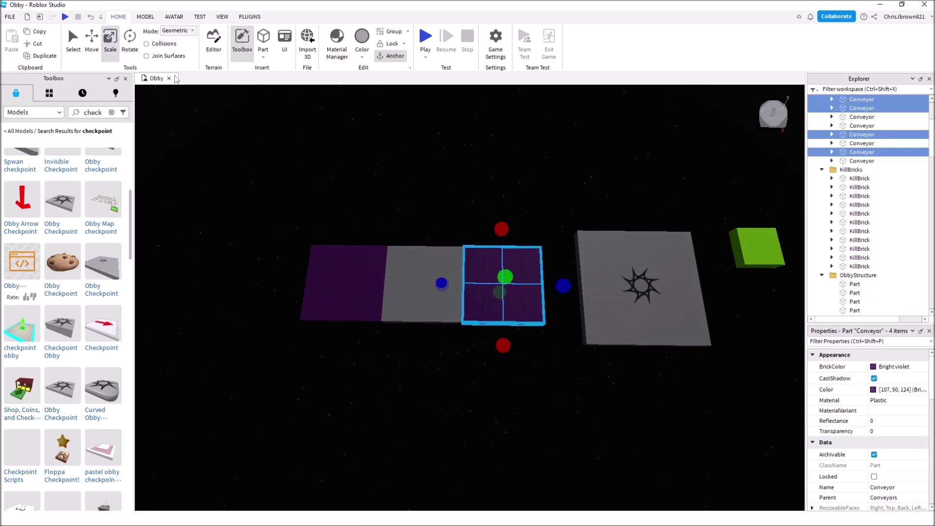
pyautogui.keyDown('shift'); pyautogui.moveTo(500, 230); pyautogui.dragTo(501, 186); pyautogui.keyUp('shift')
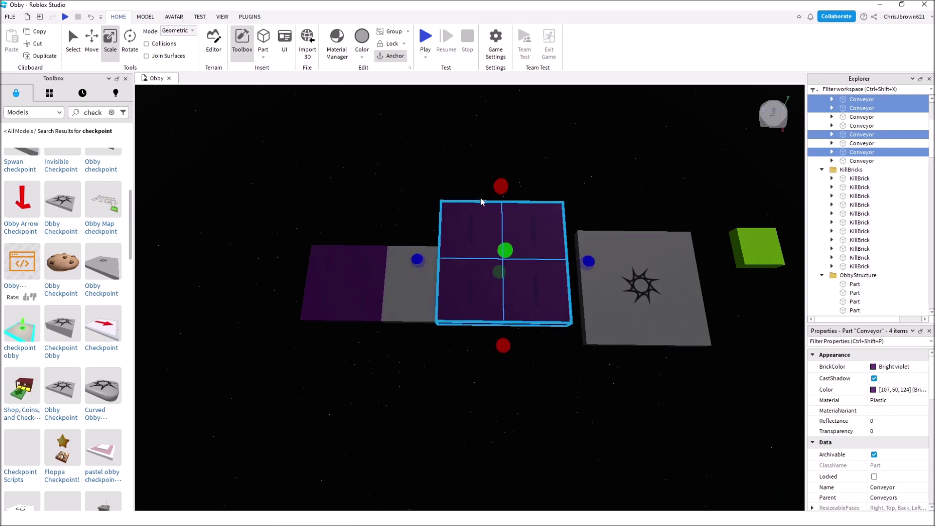
pyautogui.press('a')
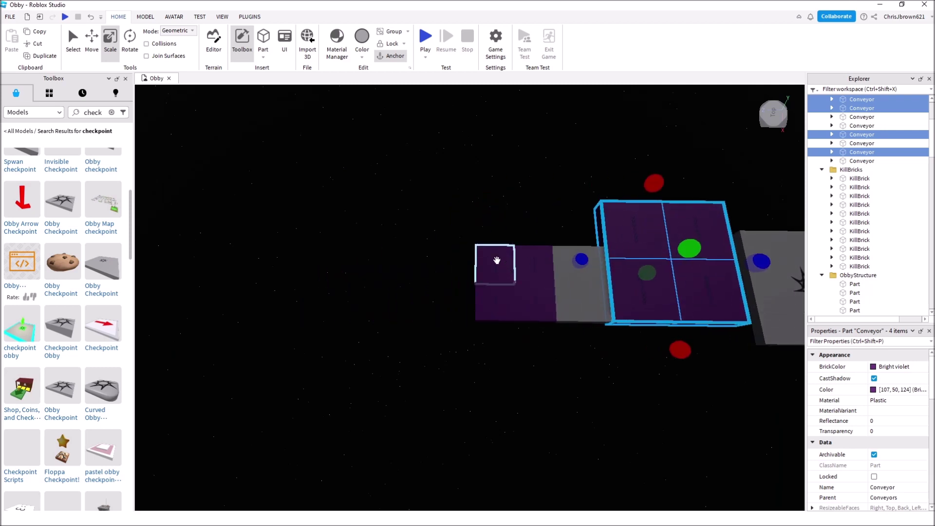
pyautogui.moveTo(458, 198); pyautogui.dragTo(548, 343)
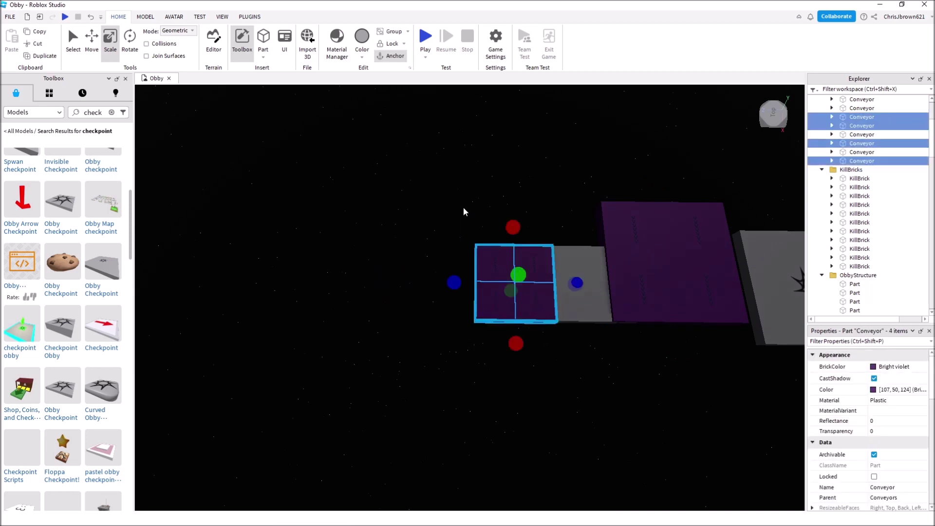
pyautogui.click(90, 18)
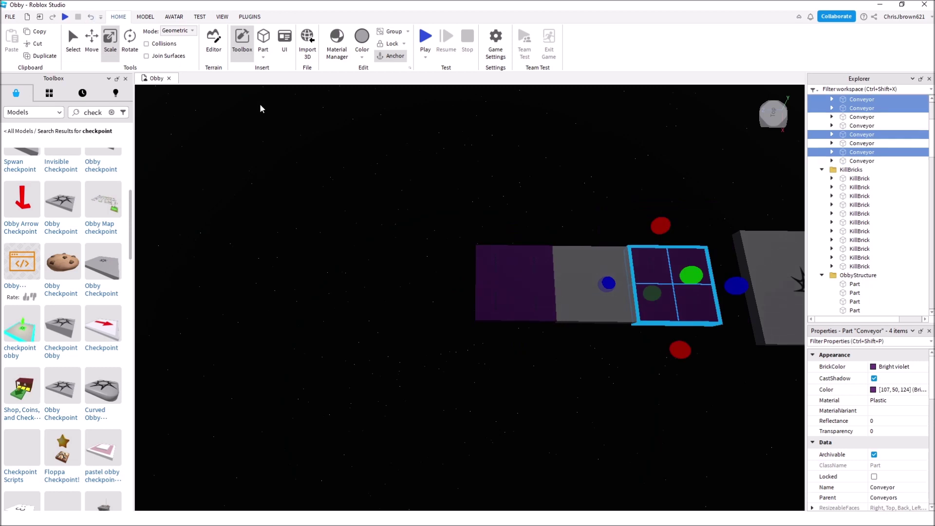
# Select all 12 parts of the conveyor strip and scale the whole strip up together
pyautogui.click(354, 133)
pyautogui.press('d')
pyautogui.moveTo(399, 148); pyautogui.dragTo(400, 148, button='right')
pyautogui.moveTo(397, 141); pyautogui.dragTo(661, 376)
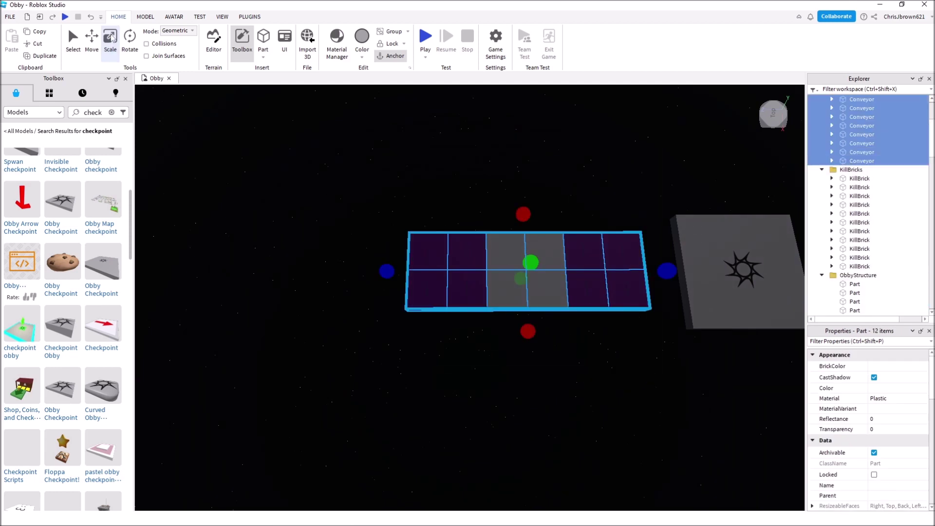
pyautogui.moveTo(524, 213); pyautogui.dragTo(522, 172)
# Move the enlarged conveyor strip lengthwise away from the checkpoint to leave a small gap between them
pyautogui.press('a')
pyautogui.moveTo(510, 166); pyautogui.dragTo(509, 166, button='right')
pyautogui.press('w')
pyautogui.press('s')
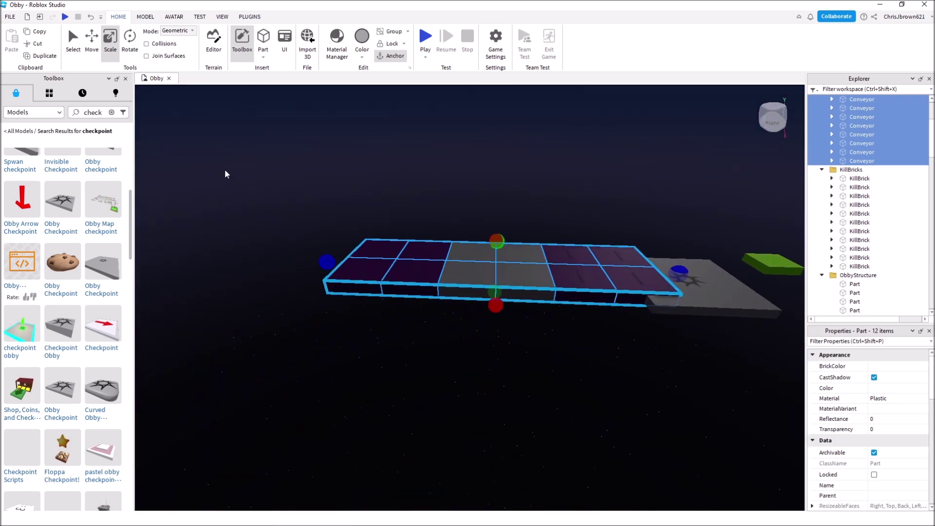
pyautogui.click(92, 49)
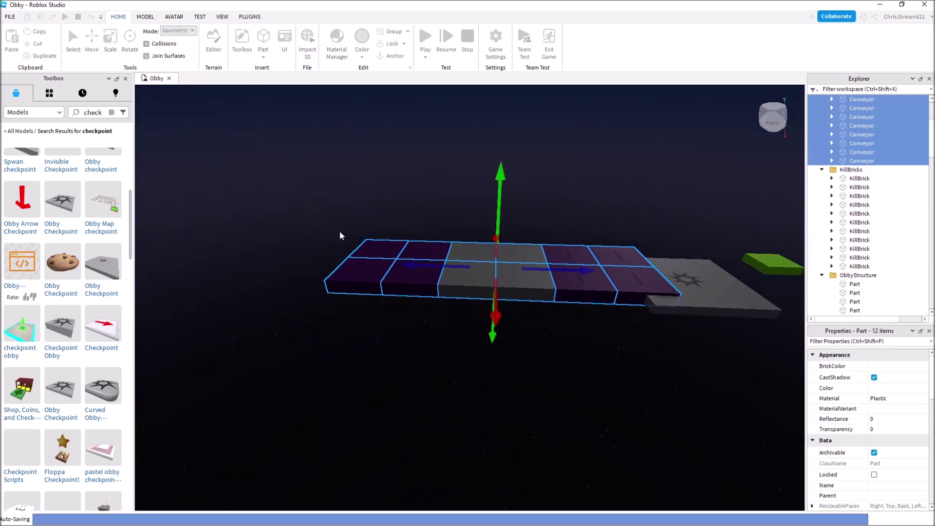
pyautogui.moveTo(428, 267); pyautogui.dragTo(390, 267)
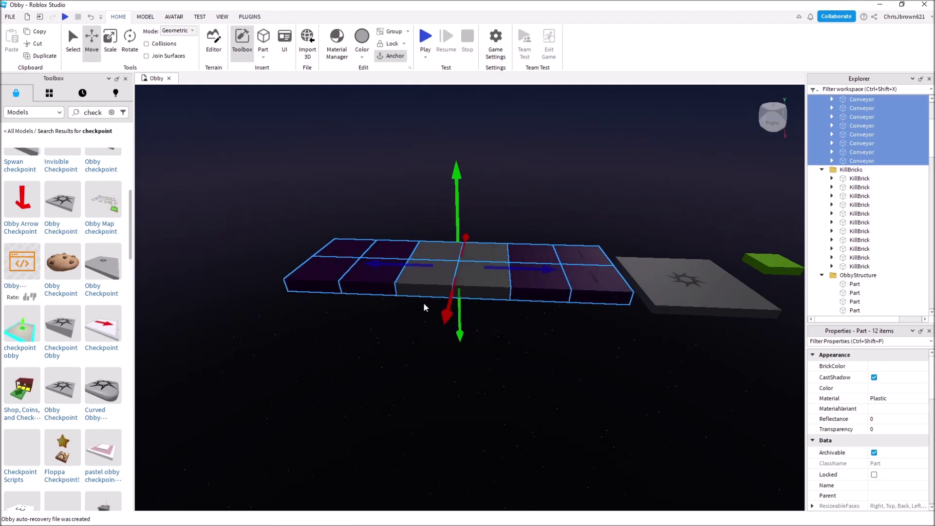
# Shift the conveyor strip sideways to line it up with the neighbouring checkpoint, and deselect it
pyautogui.moveTo(445, 313); pyautogui.dragTo(443, 323)
pyautogui.moveTo(484, 329); pyautogui.dragTo(485, 330, button='right')
pyautogui.press('d')
pyautogui.press('w')
pyautogui.press('s')
pyautogui.press('d')
pyautogui.moveTo(456, 316); pyautogui.dragTo(480, 321)
pyautogui.press('a')
pyautogui.click(501, 400)
# Recolour the four grey middle squares of the conveyor strip bright purple (163, 47, 186), and deselect them
pyautogui.press('a')
pyautogui.moveTo(501, 399); pyautogui.dragTo(500, 399, button='right')
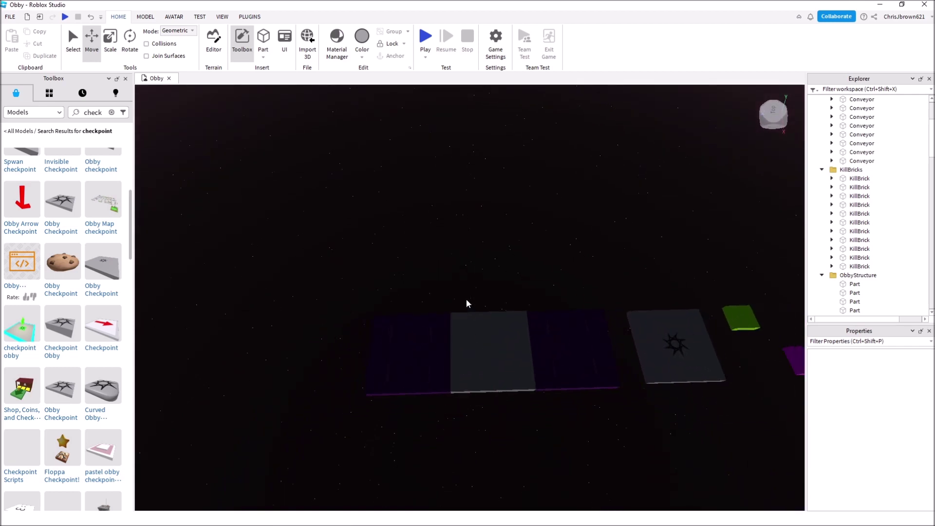
pyautogui.click(468, 357)
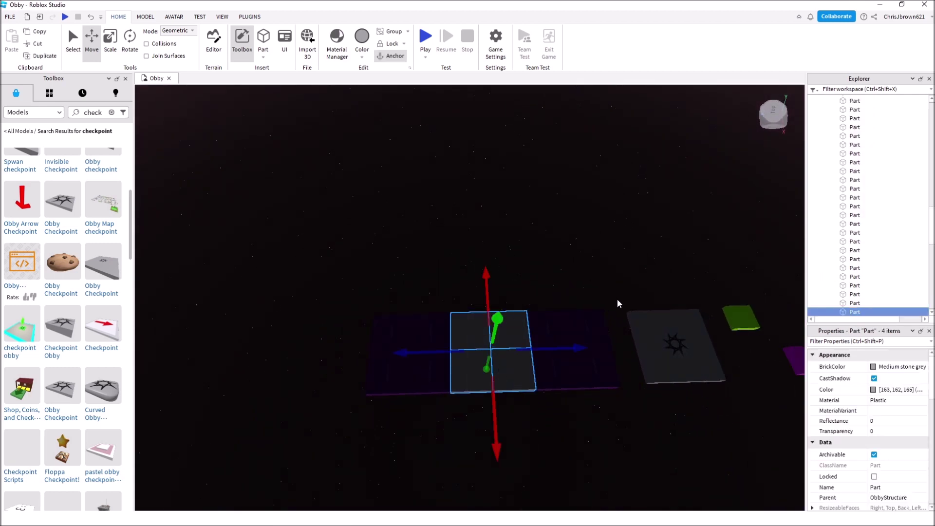
pyautogui.doubleClick(859, 388)
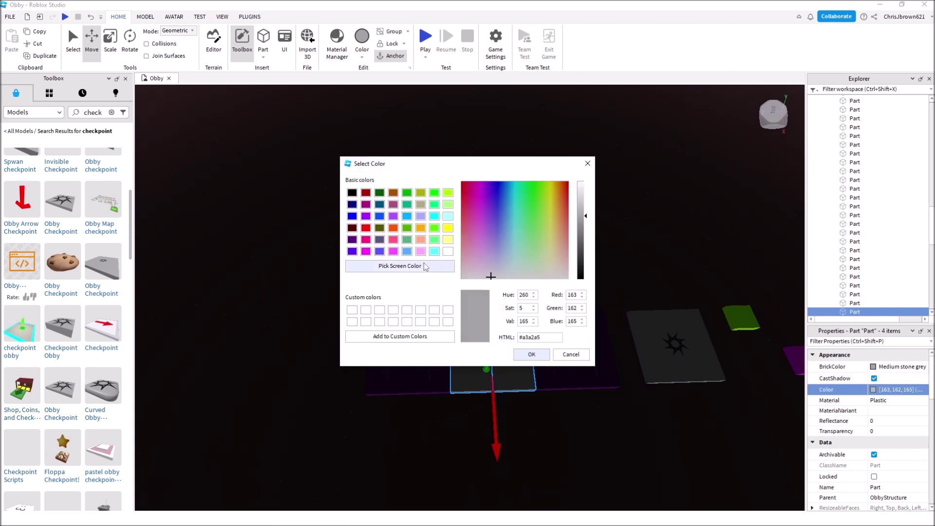
pyautogui.click(425, 266)
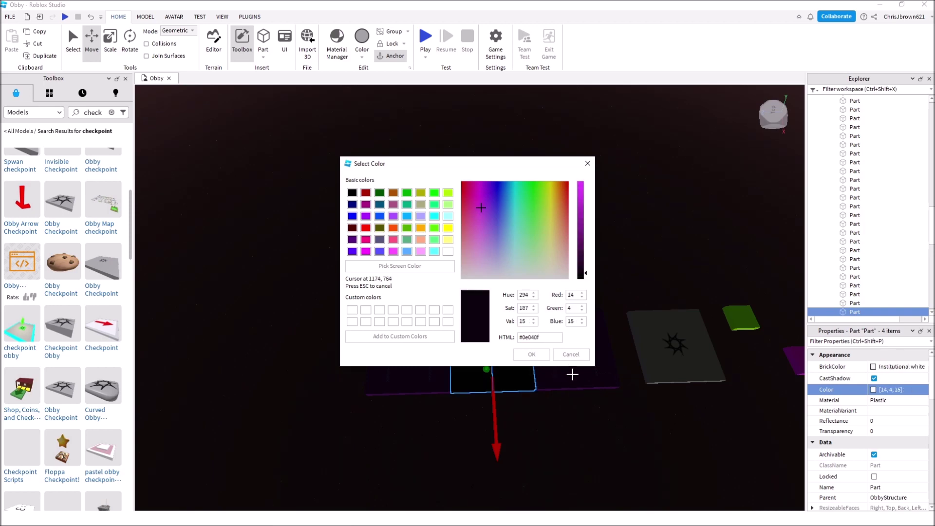
pyautogui.click(573, 379)
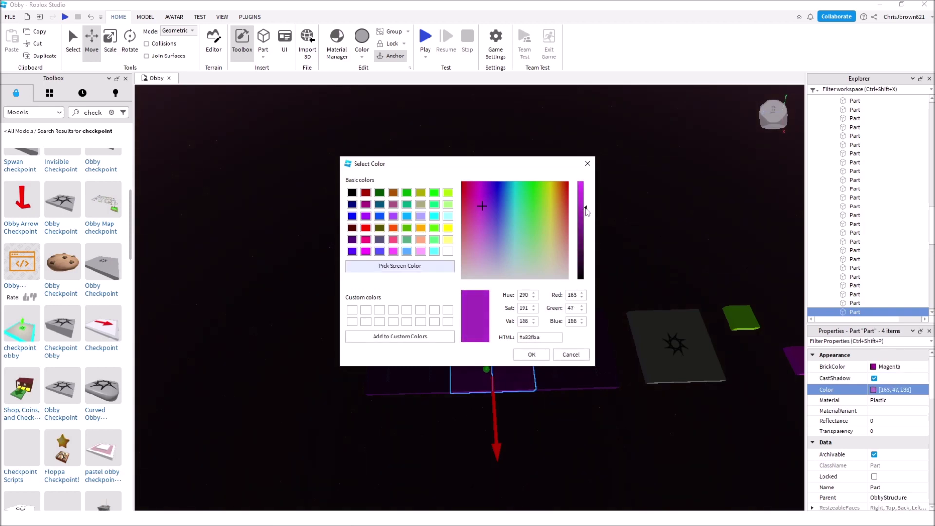
pyautogui.click(543, 355)
pyautogui.click(563, 431)
# Search the toolbox models for "obby"
pyautogui.press('d')
pyautogui.moveTo(577, 434); pyautogui.dragTo(577, 434, button='right')
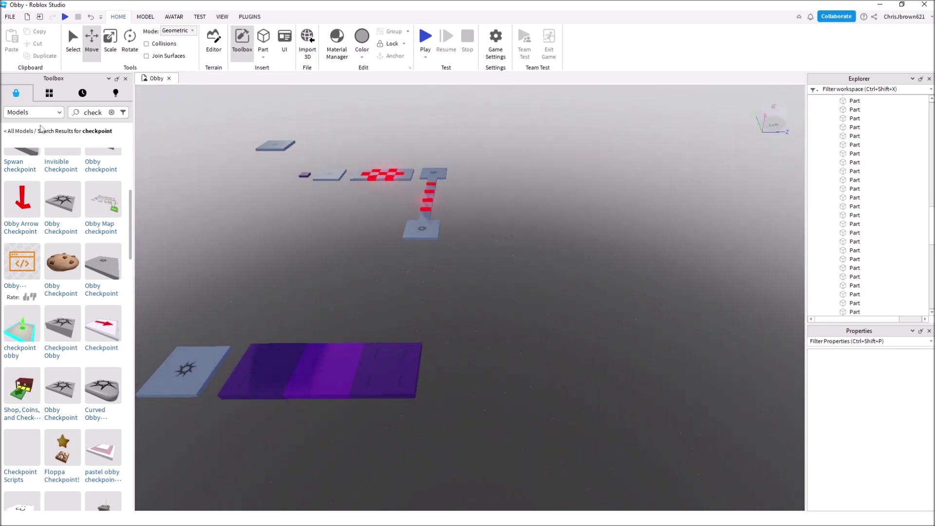
pyautogui.click(111, 112)
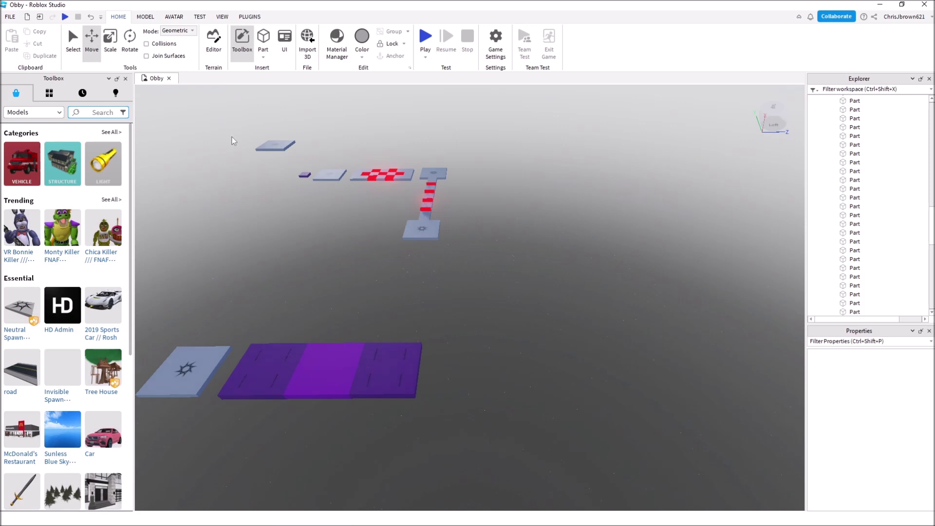
pyautogui.write('obbyu')
pyautogui.press('Return')
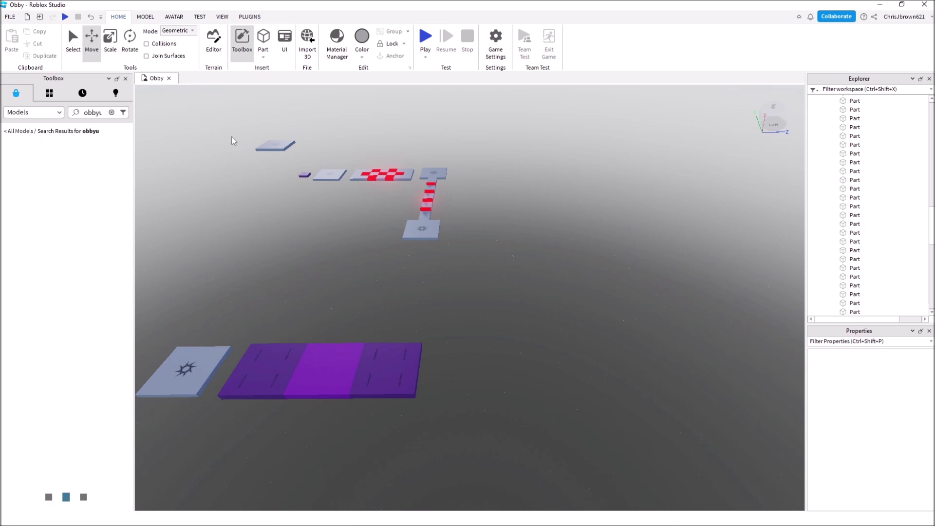
pyautogui.click(112, 113)
pyautogui.click(105, 112)
pyautogui.write('obby')
pyautogui.press('Return')
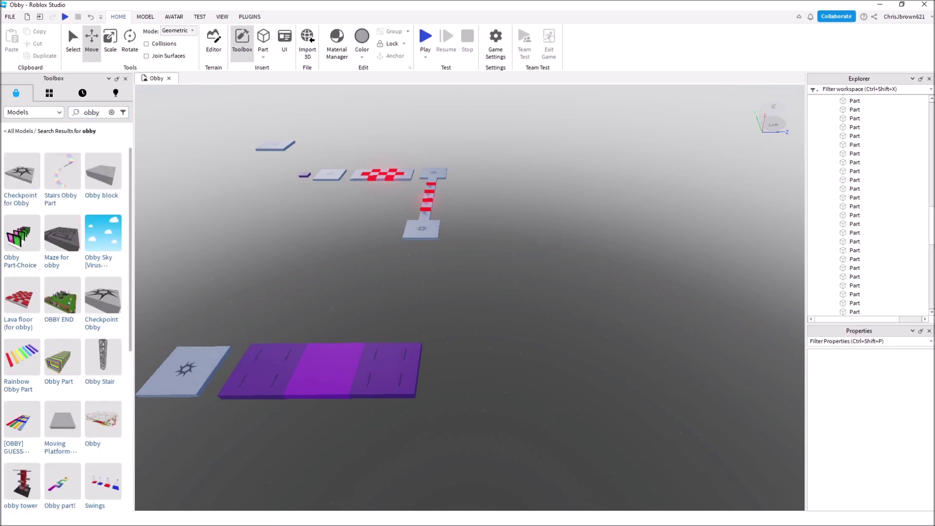
# Find the Ball Jump (For Obbies) model among the search results and insert it into the scene near the conveyor strip
pyautogui.scroll(-3, 72, 404)
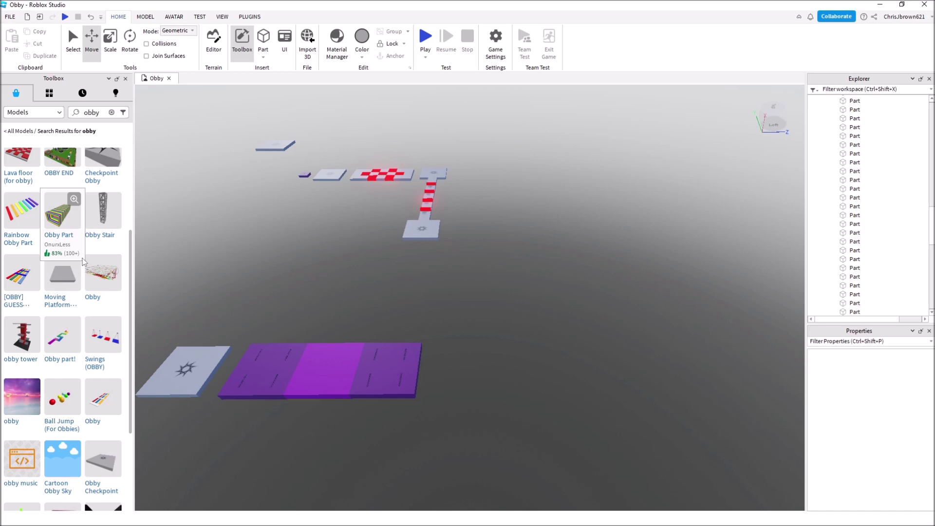
pyautogui.scroll(2, 64, 289)
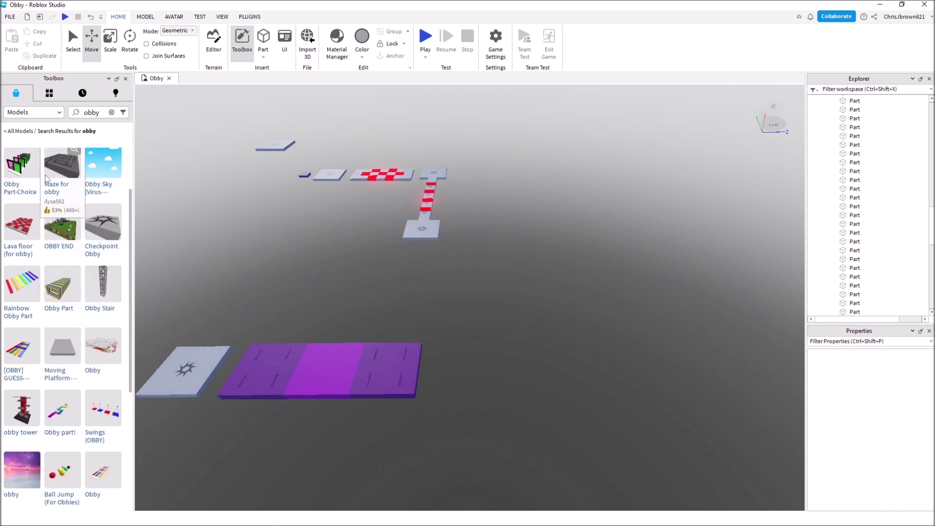
pyautogui.scroll(-6, 102, 336)
pyautogui.scroll(4, 95, 343)
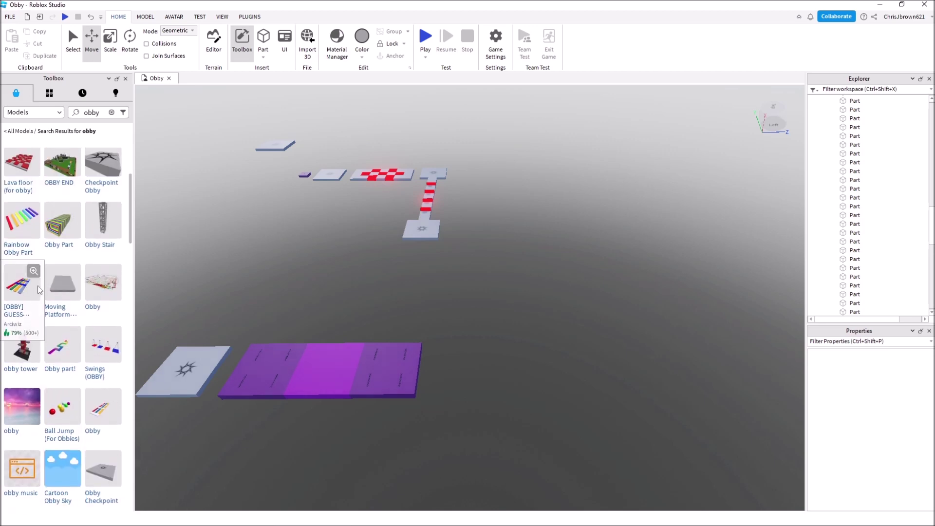
pyautogui.scroll(-3, 73, 293)
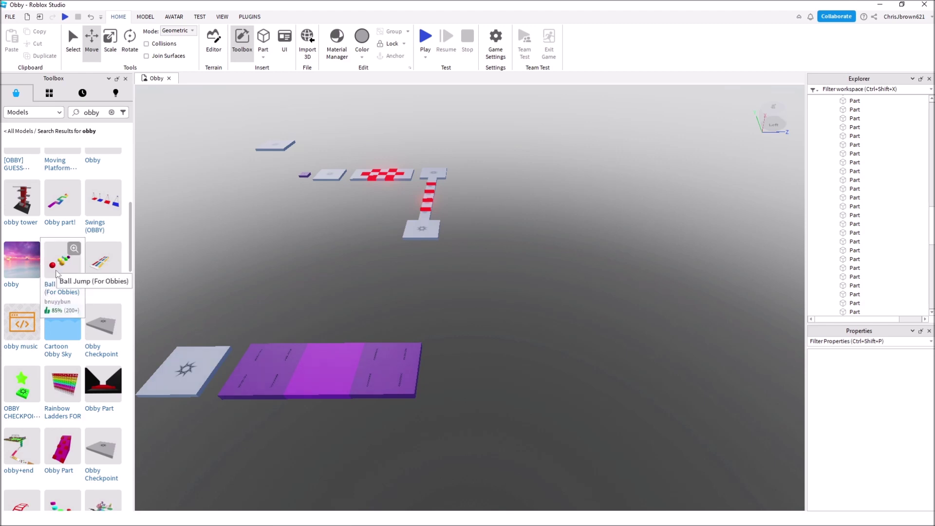
pyautogui.moveTo(74, 262); pyautogui.dragTo(356, 265)
# Move the coloured ball-jump model so it continues the course beyond the far end of the purple conveyor strip, and deselect it
pyautogui.moveTo(599, 437); pyautogui.dragTo(532, 371)
pyautogui.moveTo(499, 434); pyautogui.dragTo(499, 435, button='right')
pyautogui.press('w')
pyautogui.press('s')
pyautogui.press('d')
pyautogui.moveTo(488, 354); pyautogui.dragTo(490, 386)
pyautogui.moveTo(490, 395); pyautogui.dragTo(490, 396, button='right')
pyautogui.press('s')
pyautogui.moveTo(513, 232); pyautogui.dragTo(511, 246)
pyautogui.click(387, 260)
# Examine more of the obby models in the toolbox search results for other usable obstacles
pyautogui.press('a')
pyautogui.moveTo(387, 260); pyautogui.dragTo(343, 261, button='right')
pyautogui.press('s')
pyautogui.press('d')
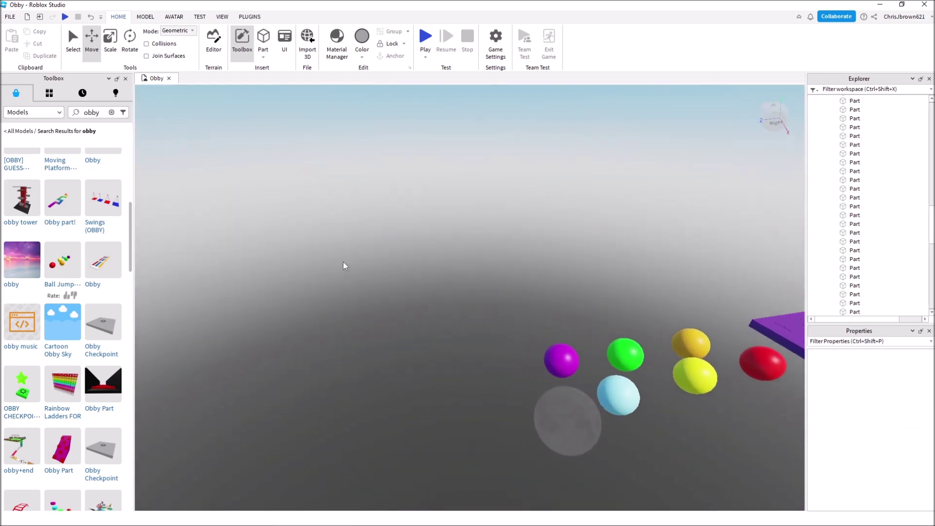
pyautogui.moveTo(113, 385)
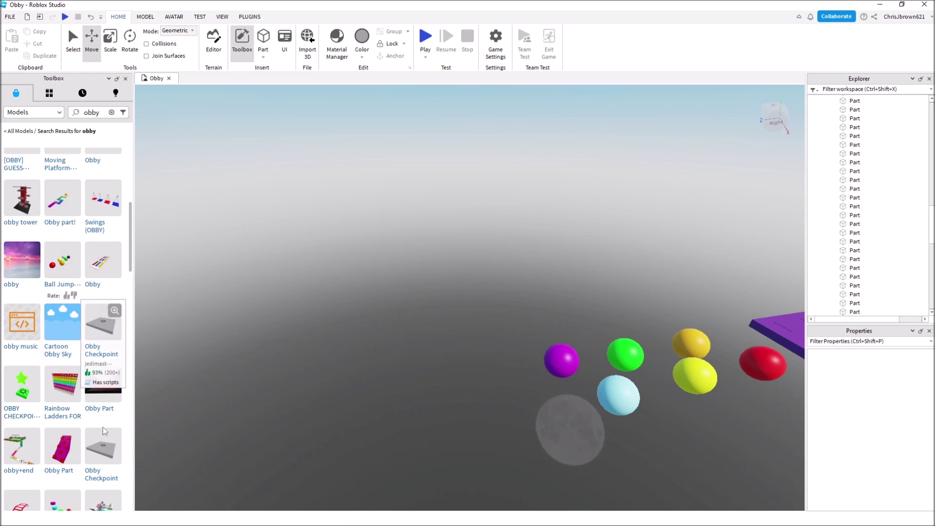
pyautogui.scroll(-3, 103, 431)
pyautogui.moveTo(65, 396)
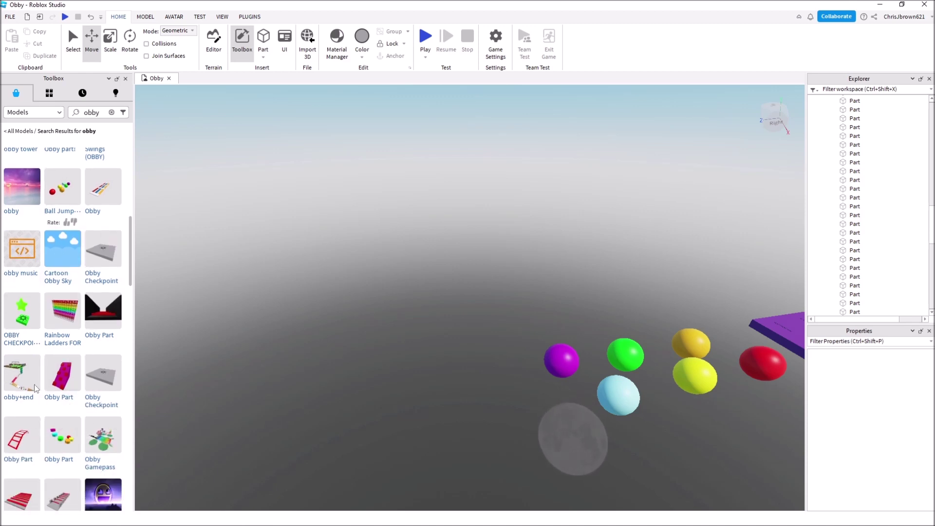
pyautogui.scroll(-3, 37, 386)
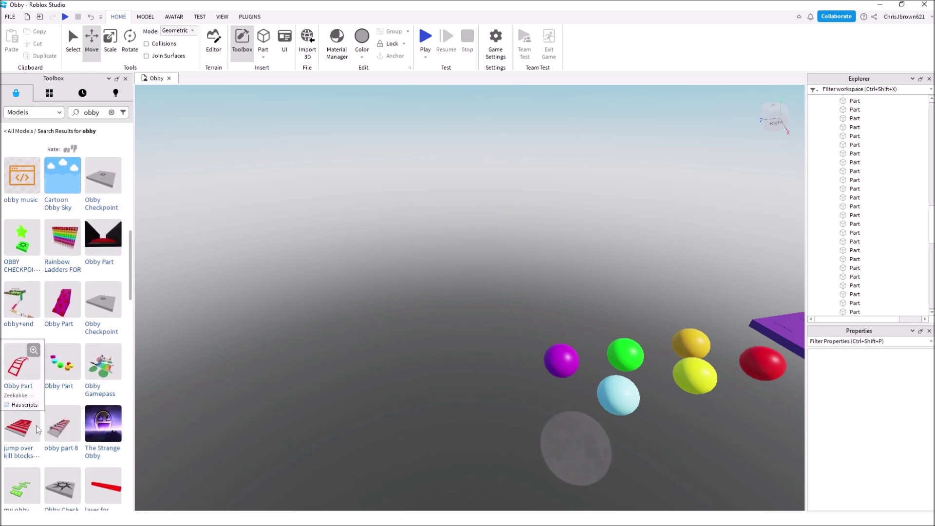
pyautogui.scroll(-3, 67, 343)
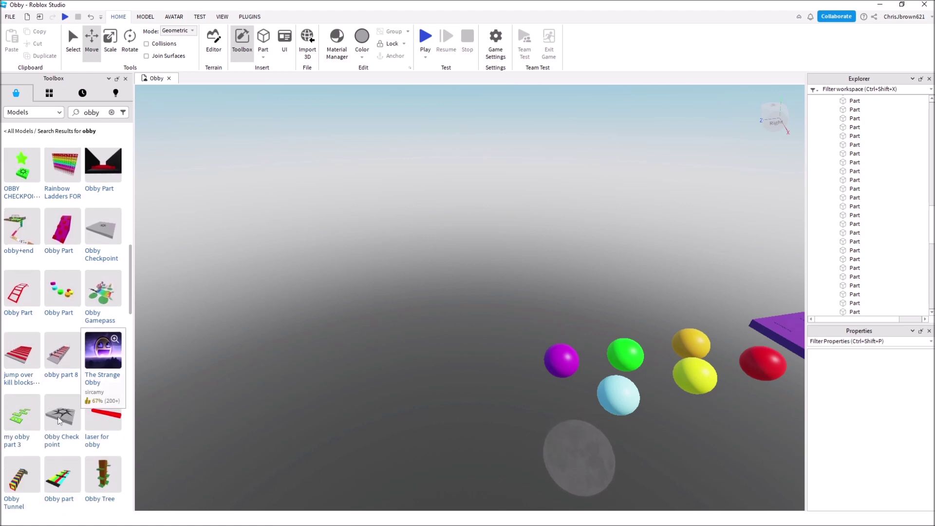
pyautogui.scroll(-3, 58, 420)
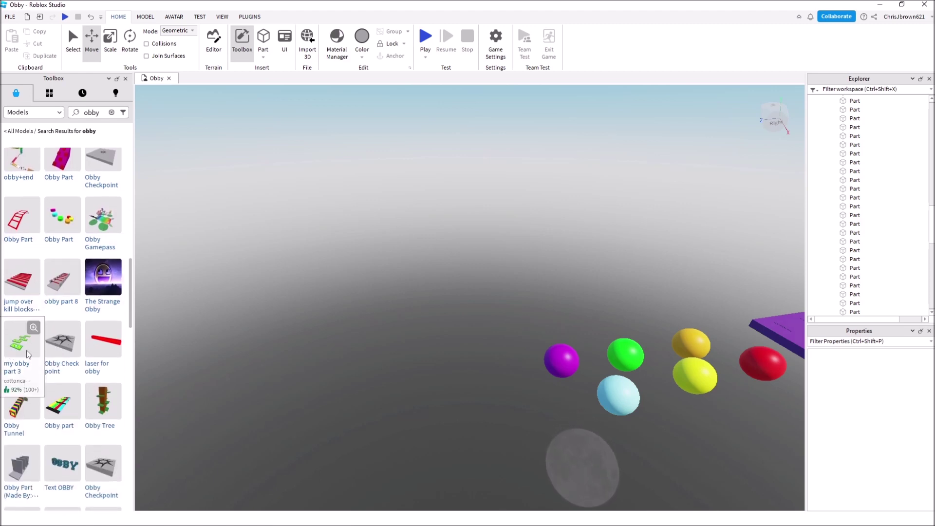
pyautogui.scroll(-3, 53, 370)
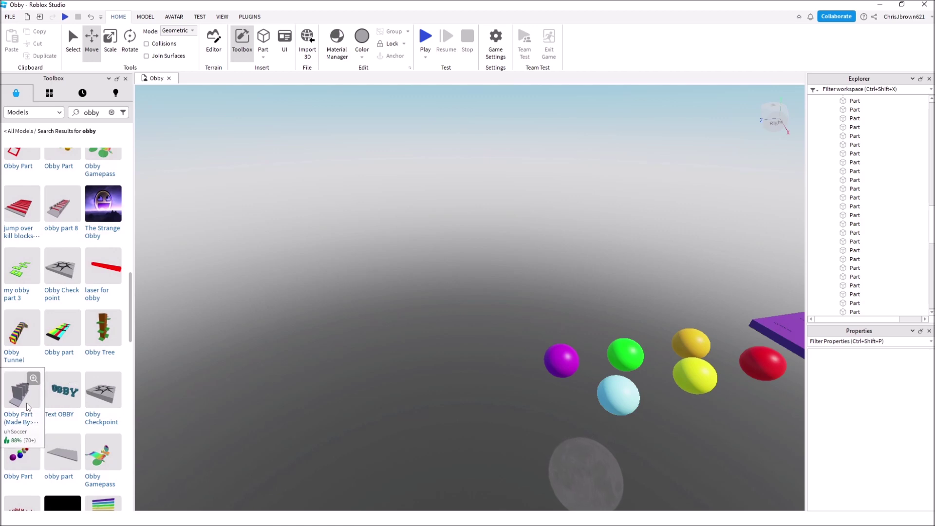
pyautogui.scroll(-6, 85, 400)
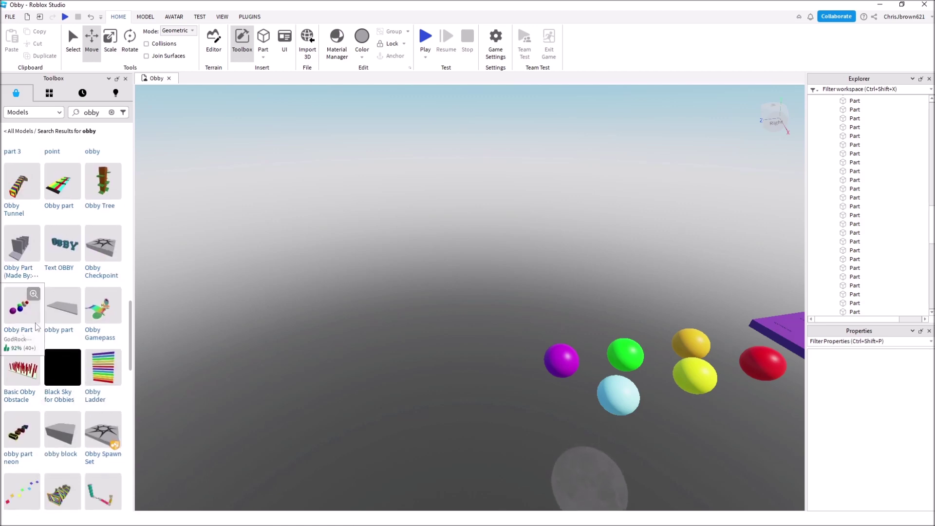
pyautogui.scroll(-6, 87, 389)
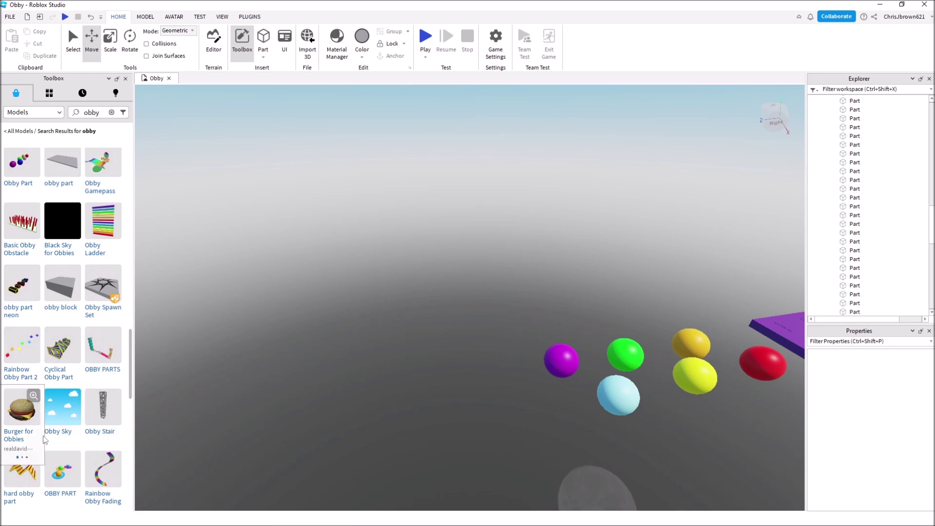
pyautogui.scroll(-3, 78, 397)
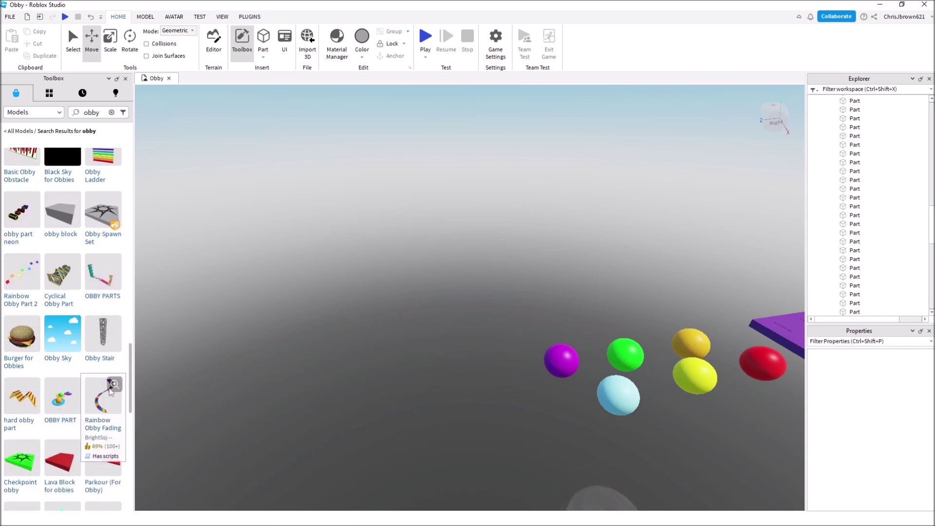
# Select and copy the nine-part checkpoint platform that follows the checkerboard kill-brick section
pyautogui.moveTo(197, 256); pyautogui.dragTo(197, 255, button='right')
pyautogui.press('w')
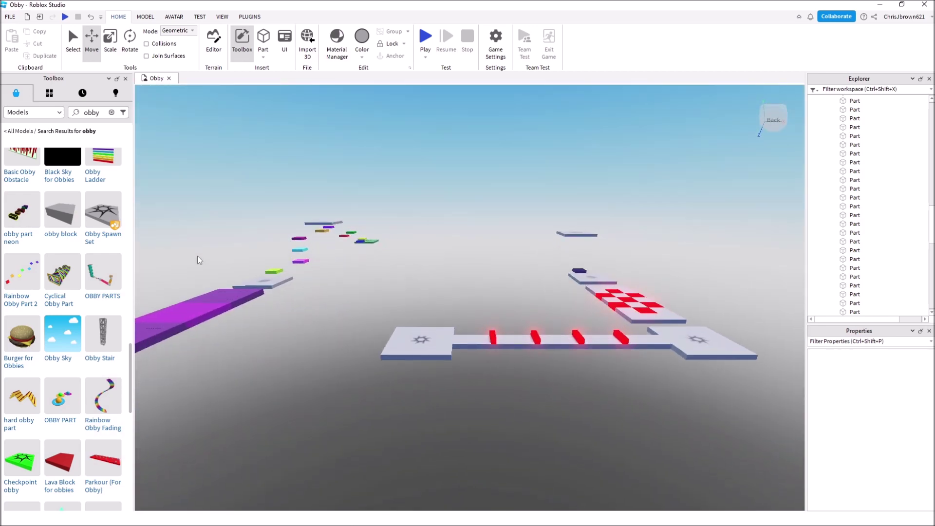
pyautogui.press('w')
pyautogui.moveTo(197, 255); pyautogui.dragTo(197, 256, button='right')
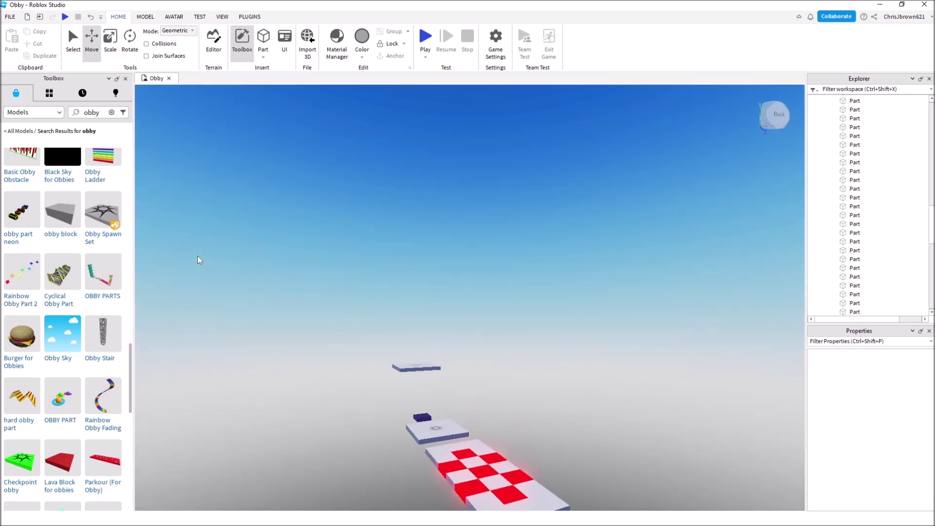
pyautogui.press('w')
pyautogui.moveTo(198, 255); pyautogui.dragTo(198, 255, button='right')
pyautogui.press('a')
pyautogui.press('s')
pyautogui.press('w')
pyautogui.moveTo(477, 355); pyautogui.dragTo(561, 439)
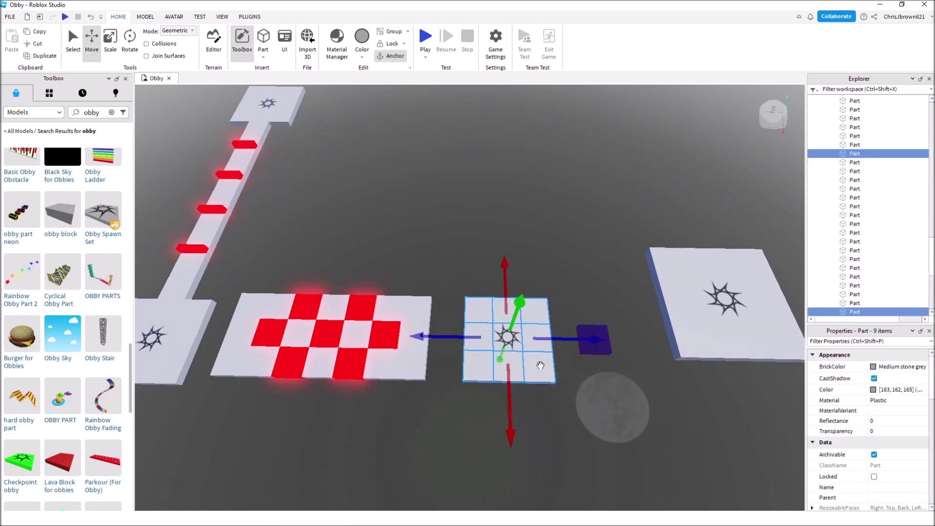
pyautogui.rightClick(540, 365)
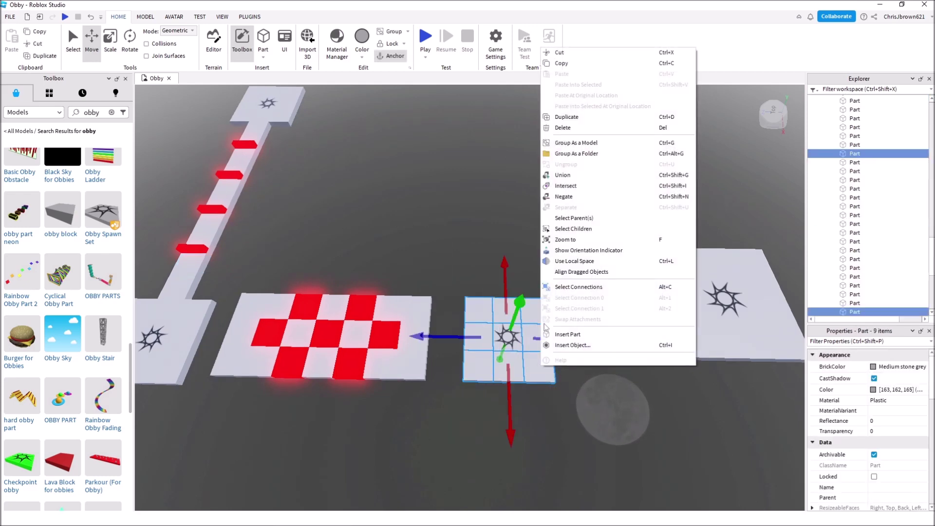
pyautogui.click(572, 66)
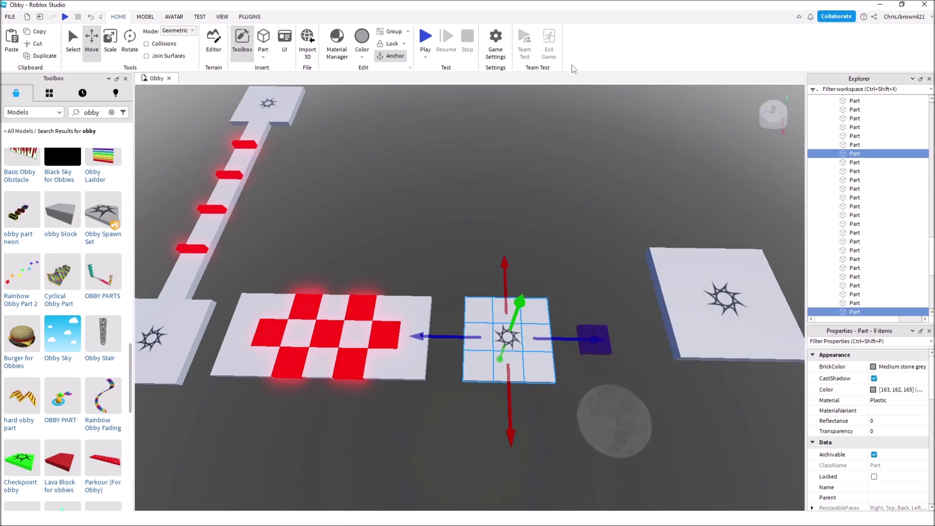
# Paste the copied checkpoint platform near the purple ball that ends the ball-jump section
pyautogui.click(440, 218)
pyautogui.press('a')
pyautogui.moveTo(450, 211); pyautogui.dragTo(450, 210, button='right')
pyautogui.press('w')
pyautogui.press('w')
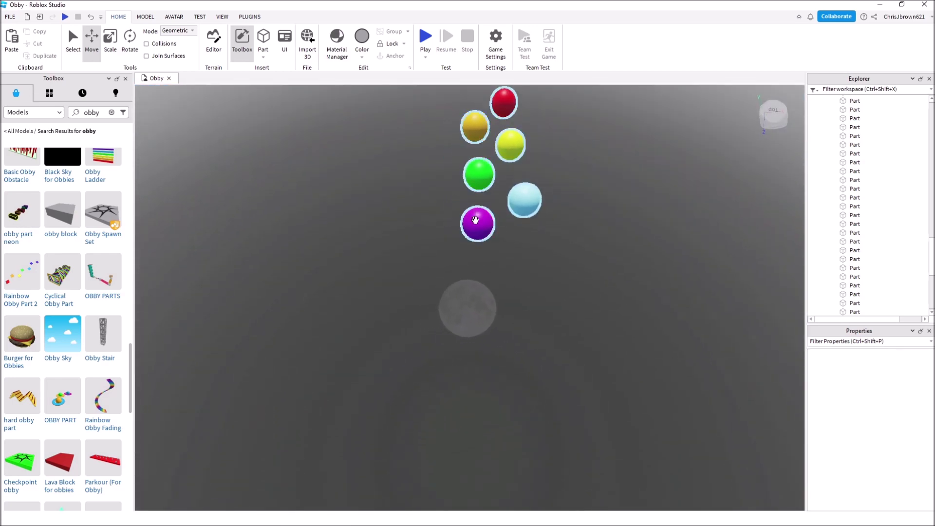
pyautogui.click(476, 220)
pyautogui.rightClick(476, 220)
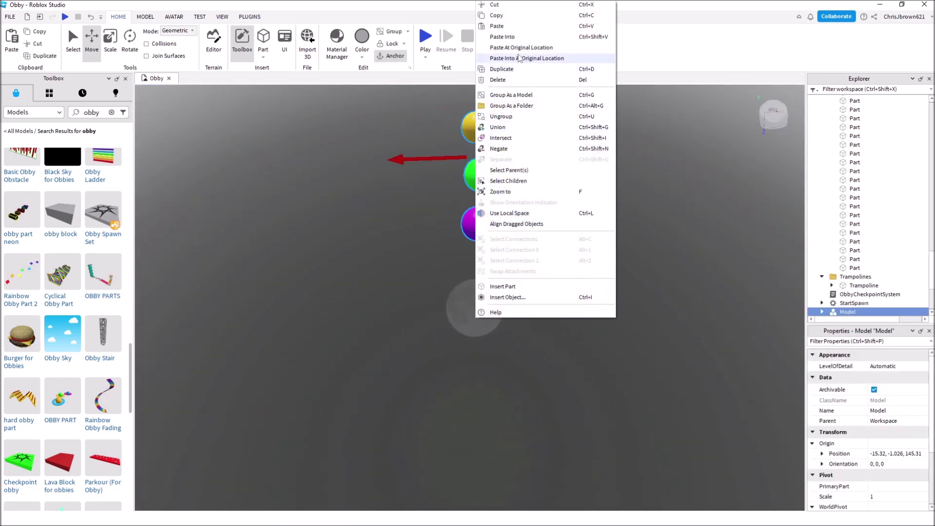
pyautogui.click(504, 28)
# Move the pasted checkpoint sideways and lengthwise to line it up just beyond the purple ball, leaving a small jump gap
pyautogui.moveTo(431, 264); pyautogui.dragTo(426, 265, button='right')
pyautogui.moveTo(408, 276); pyautogui.dragTo(658, 275)
pyautogui.moveTo(649, 364); pyautogui.dragTo(650, 364, button='right')
pyautogui.press('w')
pyautogui.press('d')
pyautogui.moveTo(522, 336); pyautogui.dragTo(526, 412)
pyautogui.moveTo(555, 365); pyautogui.dragTo(555, 364, button='right')
pyautogui.press('d')
pyautogui.scroll(-10, 554, 363)
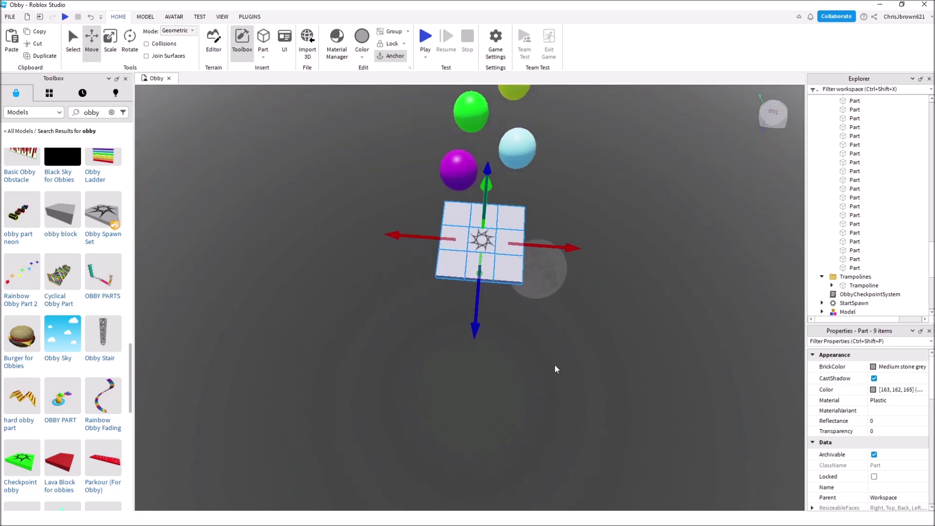
pyautogui.scroll(3, 554, 364)
pyautogui.moveTo(554, 364); pyautogui.dragTo(555, 364, button='right')
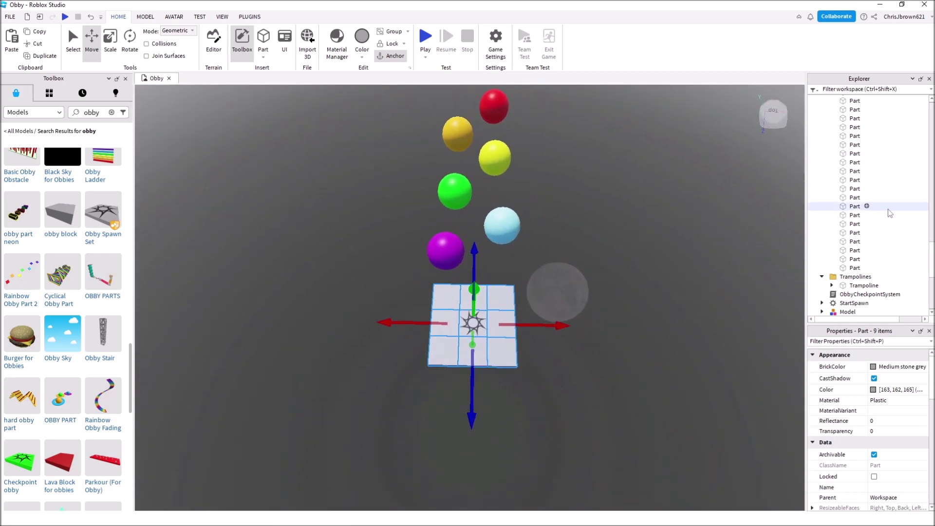
# Locate the ObbyStructure folder in the workspace hierarchy
pyautogui.scroll(3, 897, 244)
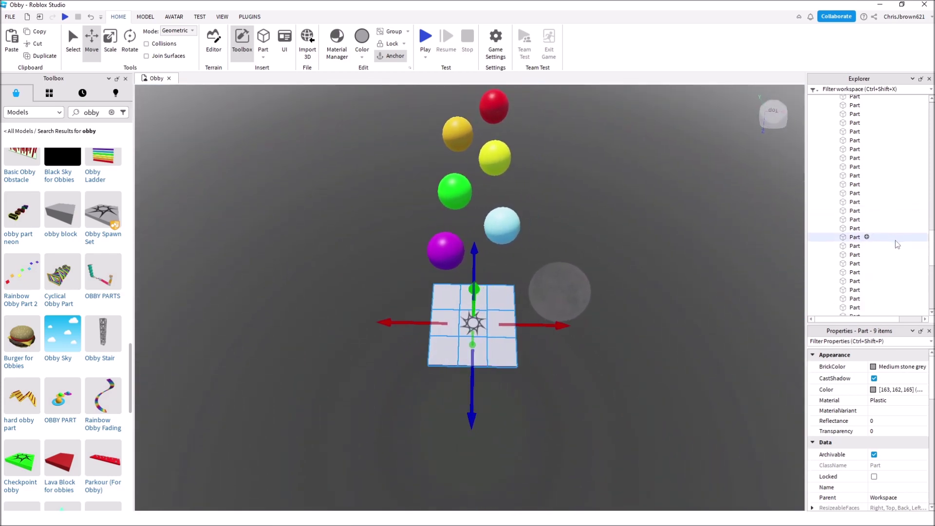
pyautogui.scroll(10, 895, 242)
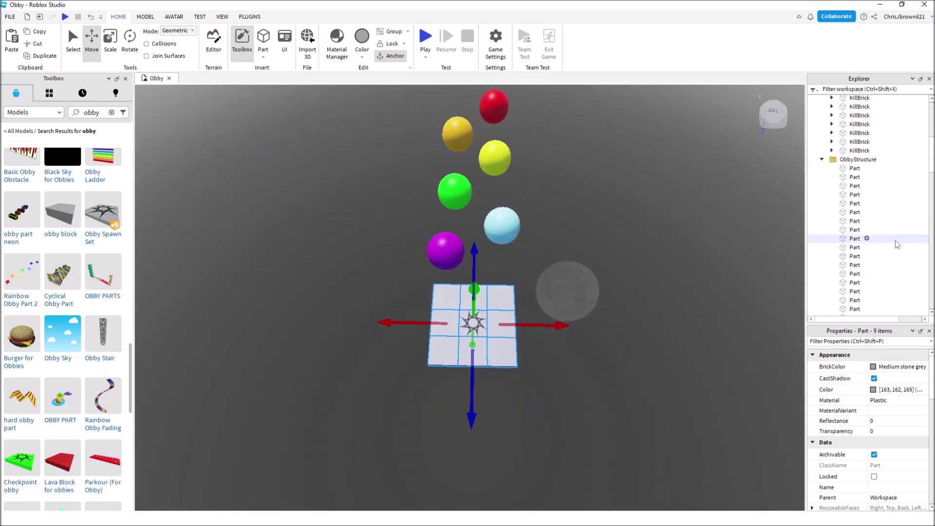